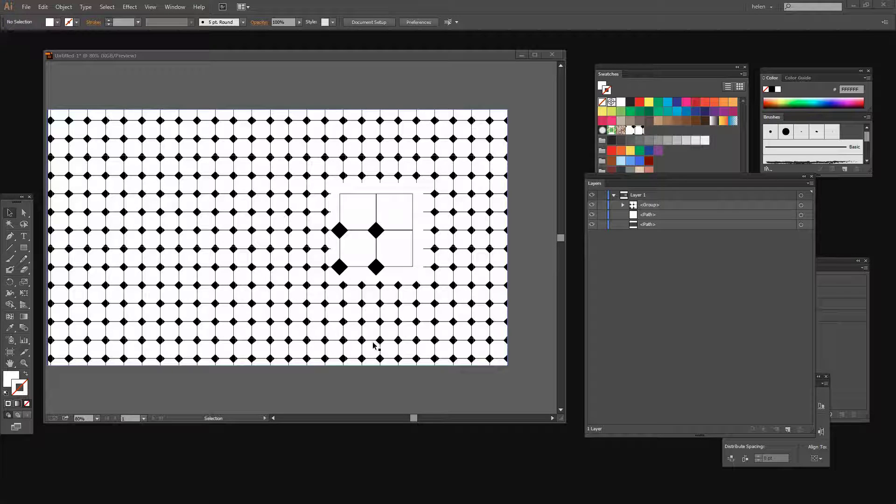
# Step: Create a new document with Width and Height of 1000 pt
pyautogui.click(24, 7)
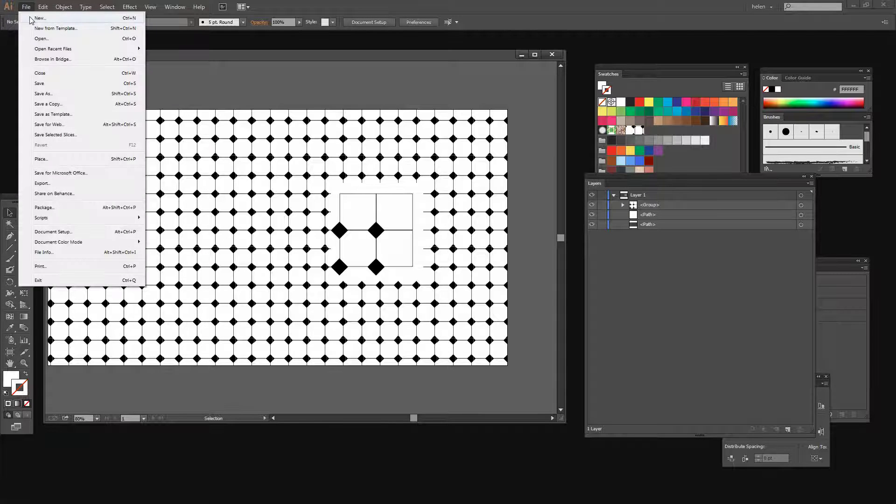
pyautogui.click(32, 18)
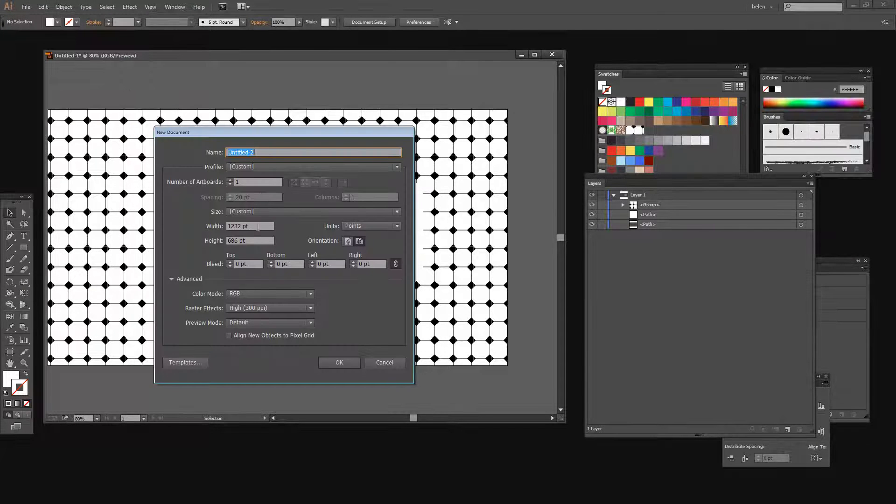
pyautogui.moveTo(259, 224); pyautogui.dragTo(193, 219)
pyautogui.write('1000')
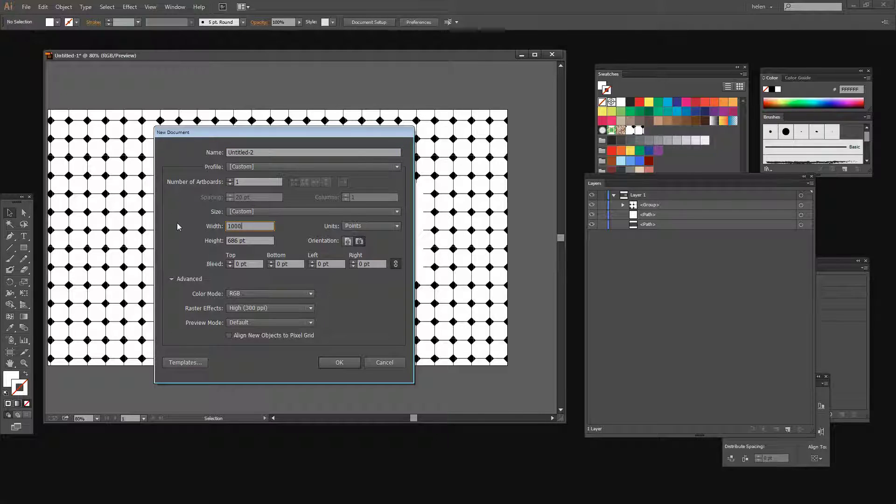
pyautogui.press('Tab')
pyautogui.write('1000')
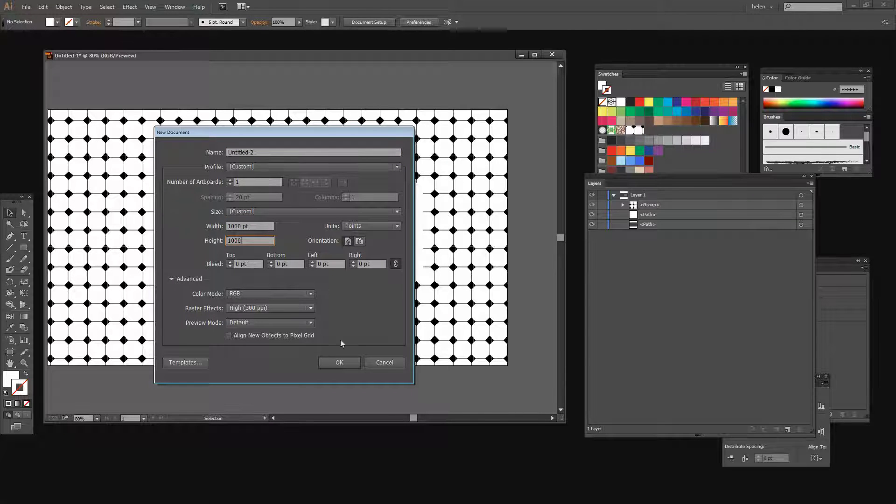
pyautogui.click(348, 359)
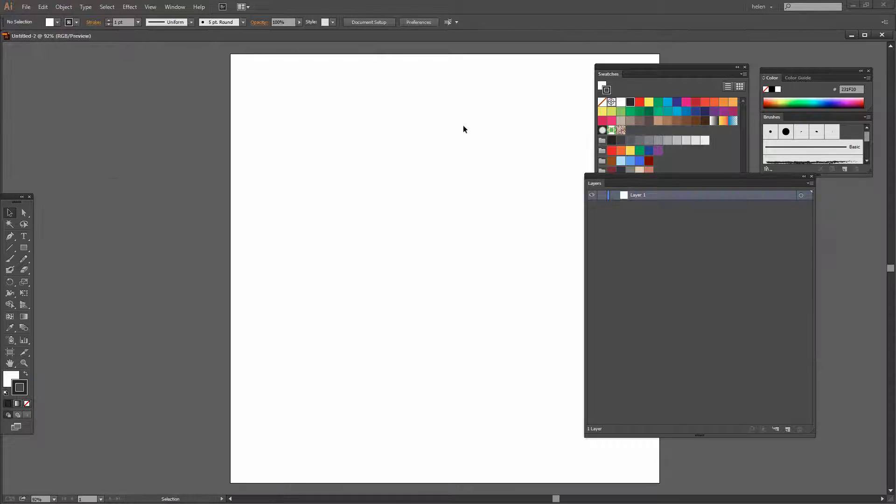
# Step: Float and resize the new document window beside the pattern file, then fit the artboard in view
pyautogui.click(864, 34)
pyautogui.moveTo(588, 40); pyautogui.dragTo(476, 43)
pyautogui.moveTo(365, 42); pyautogui.dragTo(422, 40)
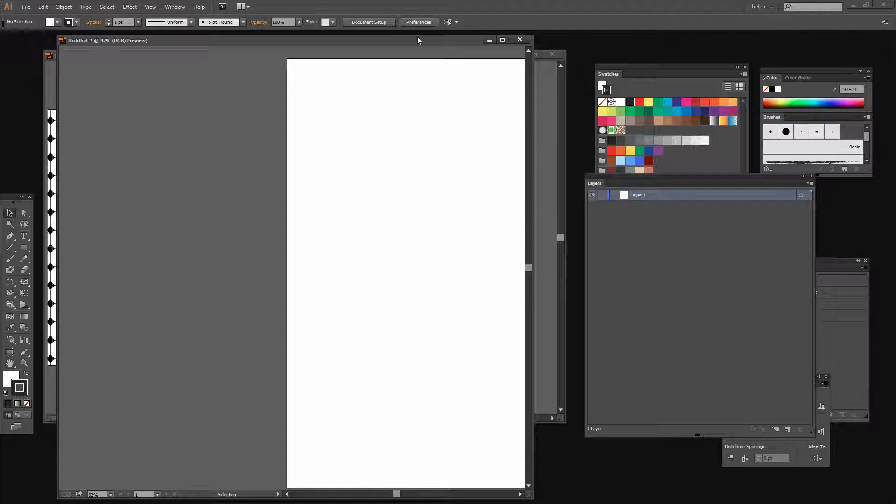
pyautogui.moveTo(417, 39)
pyautogui.mouseDown()
pyautogui.moveTo(413, 66)
pyautogui.moveTo(419, 49)
pyautogui.moveTo(407, 46)
pyautogui.mouseUp()
pyautogui.hotkey('ctrl', '0')
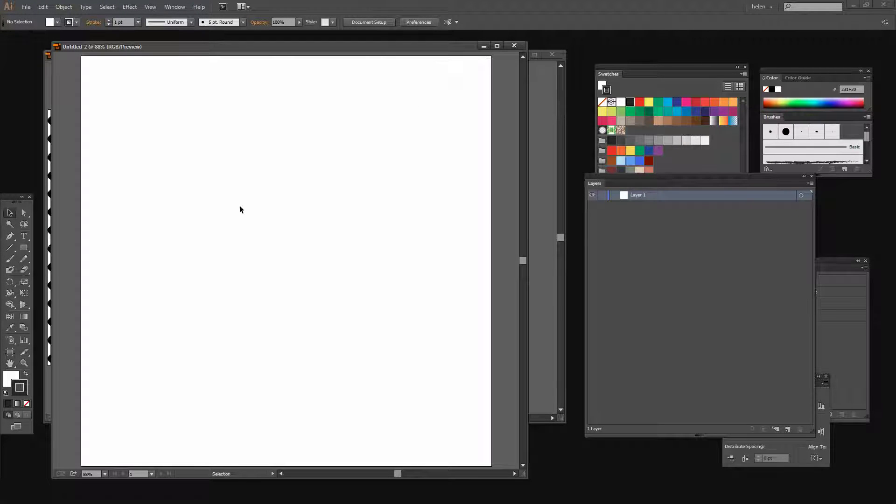
# Step: Draw a white, black-outlined square of about 236.36 pt near the artboard's upper left
pyautogui.click(22, 252)
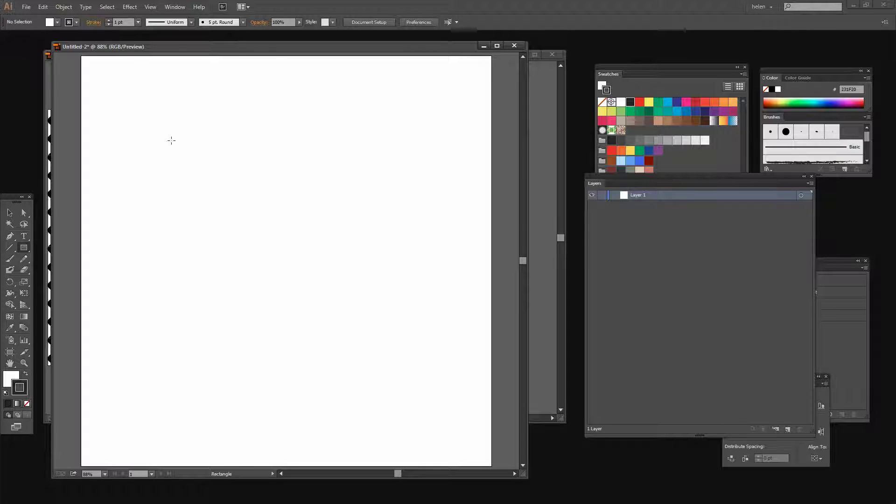
pyautogui.moveTo(171, 140); pyautogui.dragTo(238, 238)
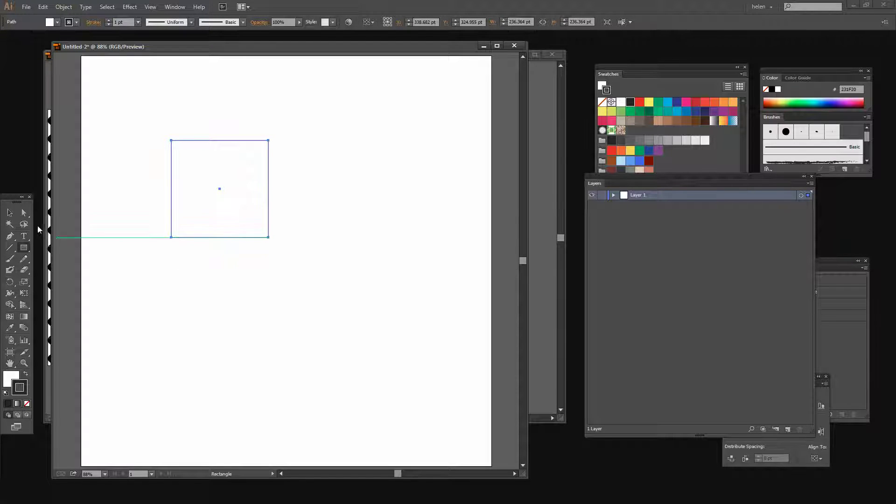
pyautogui.click(10, 213)
pyautogui.click(221, 318)
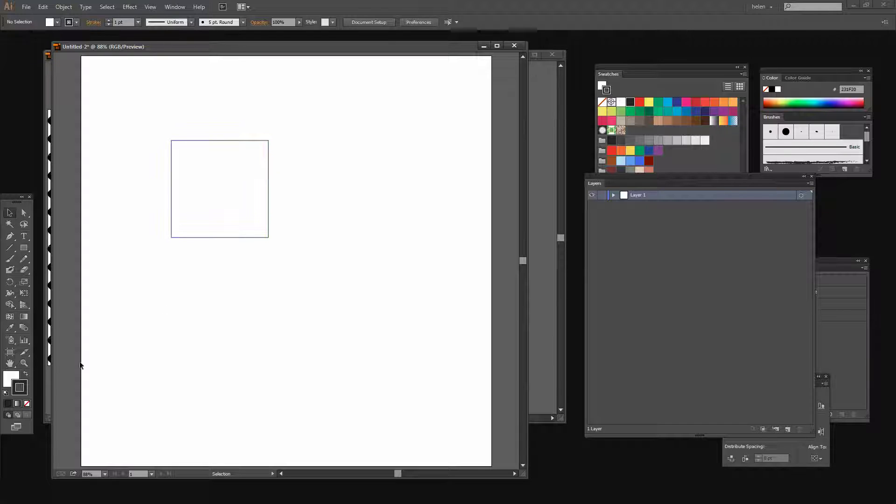
# Step: Switch to black fill with no stroke and draw a 56.818 pt square below the first
pyautogui.click(25, 374)
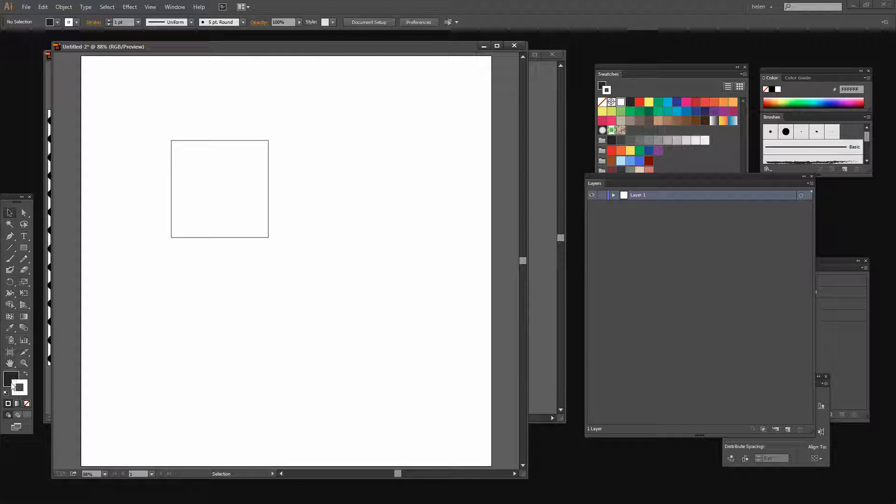
pyautogui.click(27, 403)
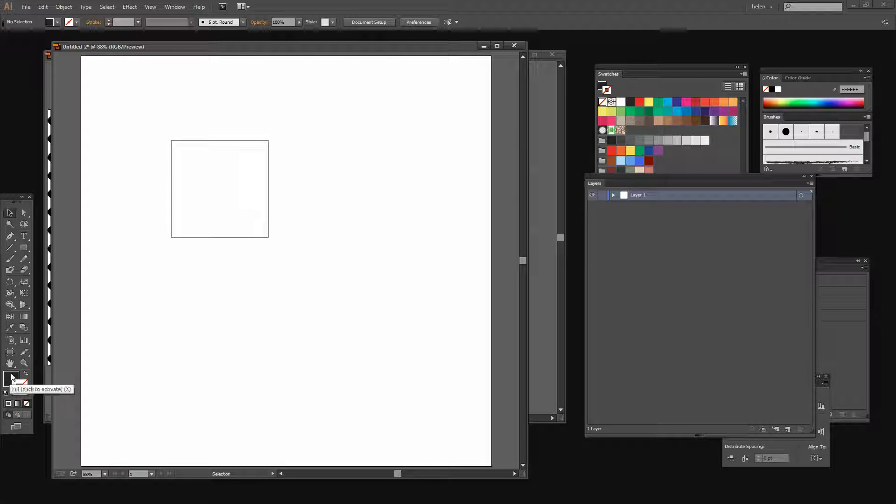
pyautogui.click(24, 250)
pyautogui.click(24, 250)
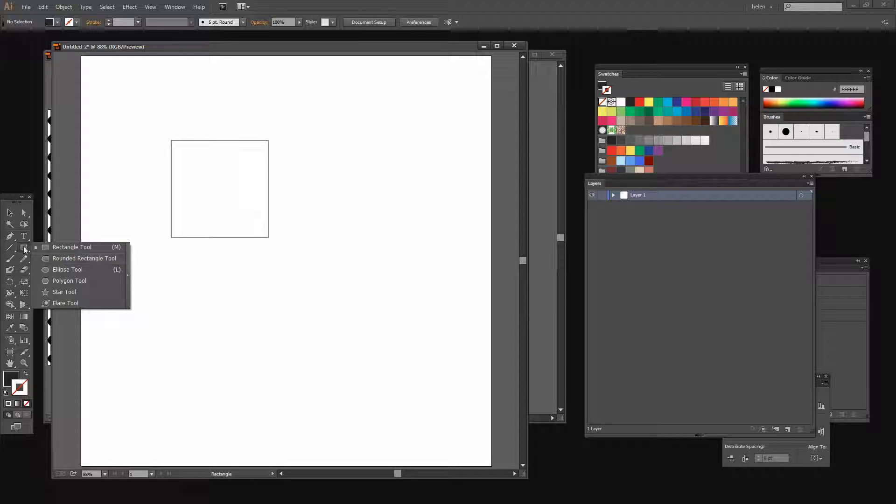
pyautogui.click(56, 247)
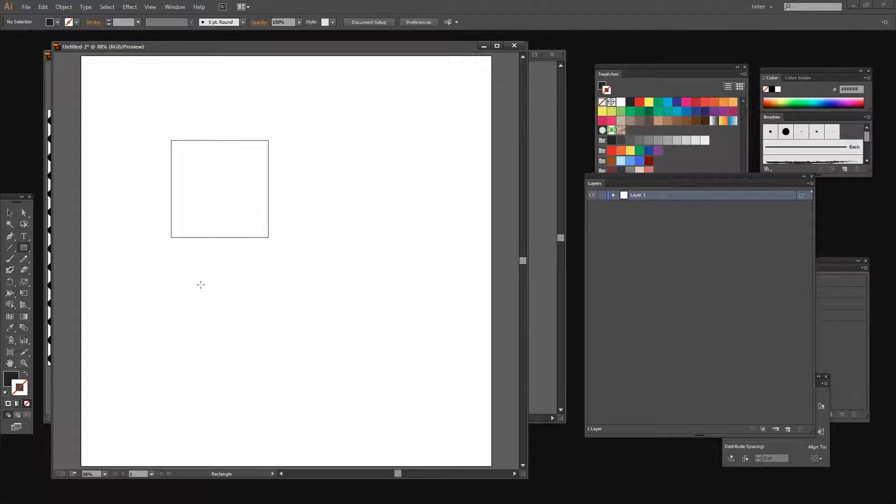
pyautogui.moveTo(201, 285); pyautogui.dragTo(215, 308)
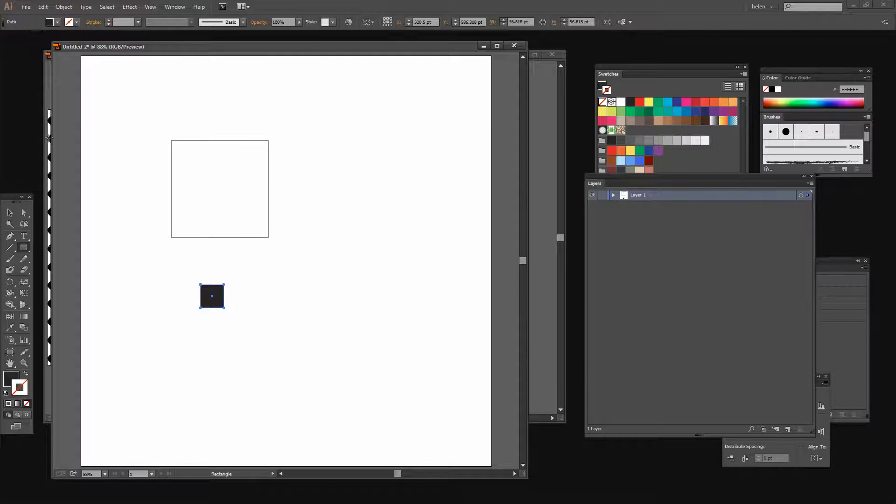
pyautogui.click(9, 212)
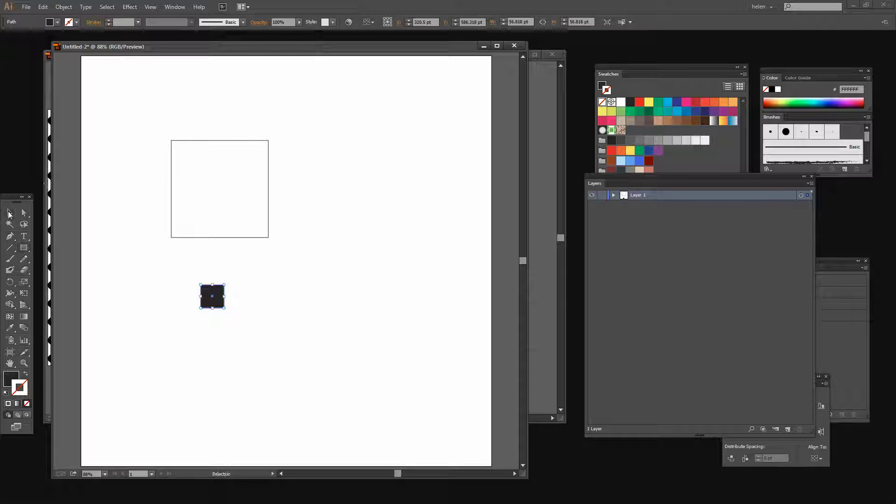
# Step: Rotate the black square 45° into a diamond centred on the outline square's top-right corner
pyautogui.click(228, 324)
pyautogui.moveTo(219, 302); pyautogui.dragTo(323, 171)
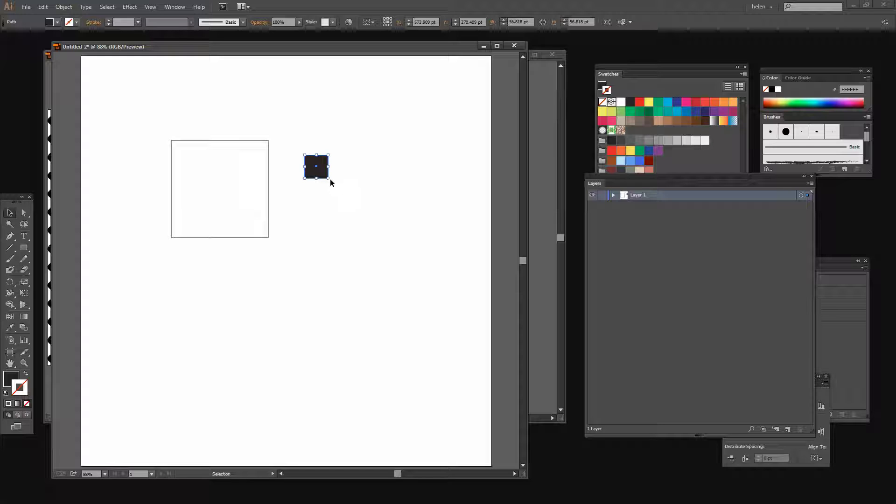
pyautogui.moveTo(331, 182); pyautogui.dragTo(315, 186)
pyautogui.click(325, 191)
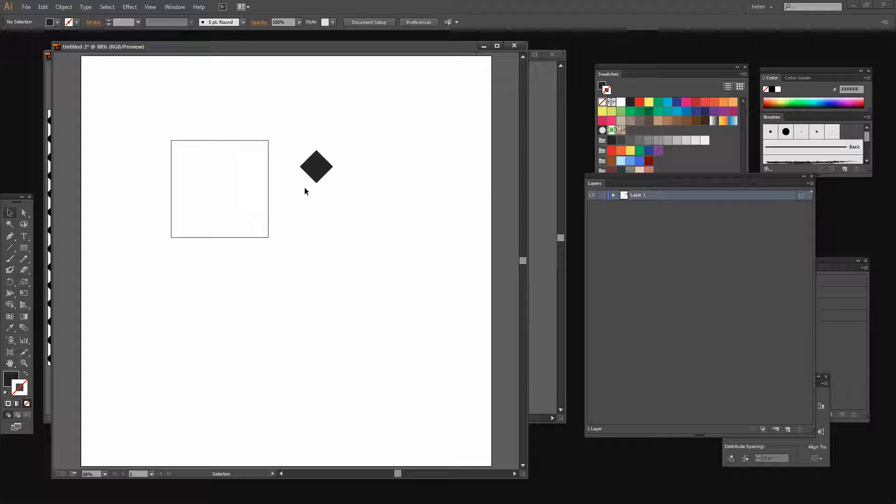
pyautogui.moveTo(320, 178); pyautogui.dragTo(271, 153)
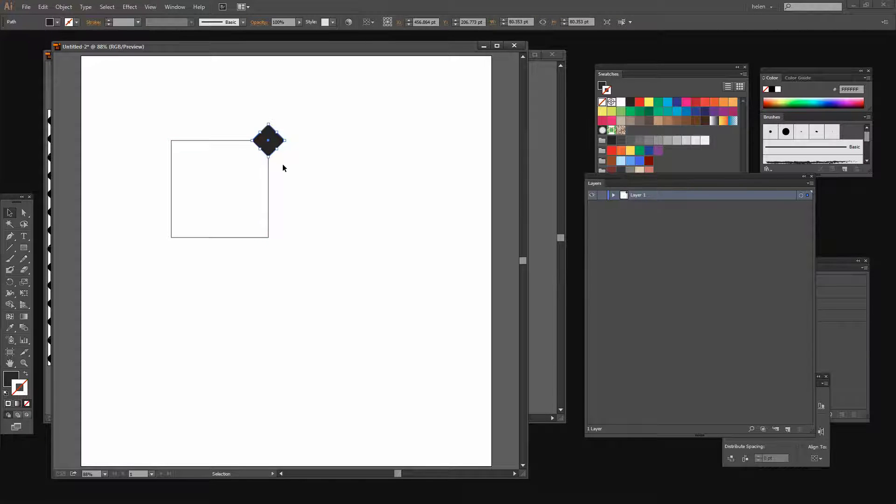
pyautogui.click(283, 168)
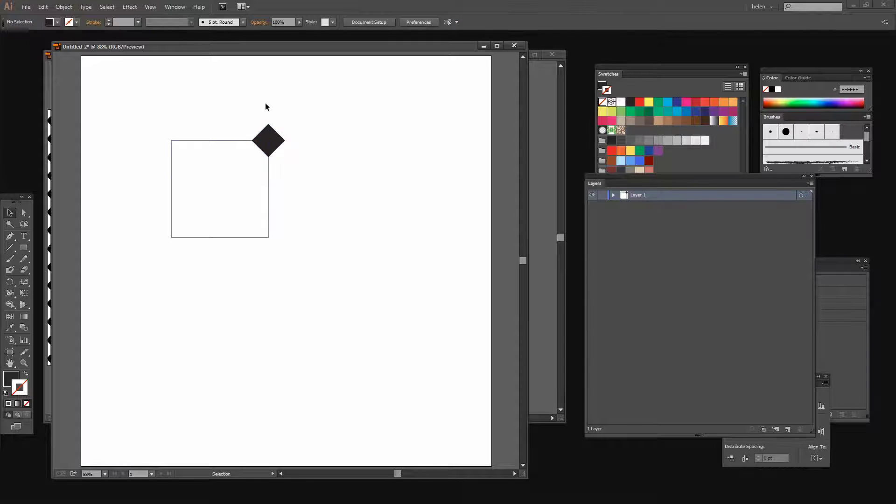
# Step: Shrink the outline square to 182.95 pt and move it and the diamond further left
pyautogui.click(172, 237)
pyautogui.moveTo(171, 238); pyautogui.dragTo(193, 218)
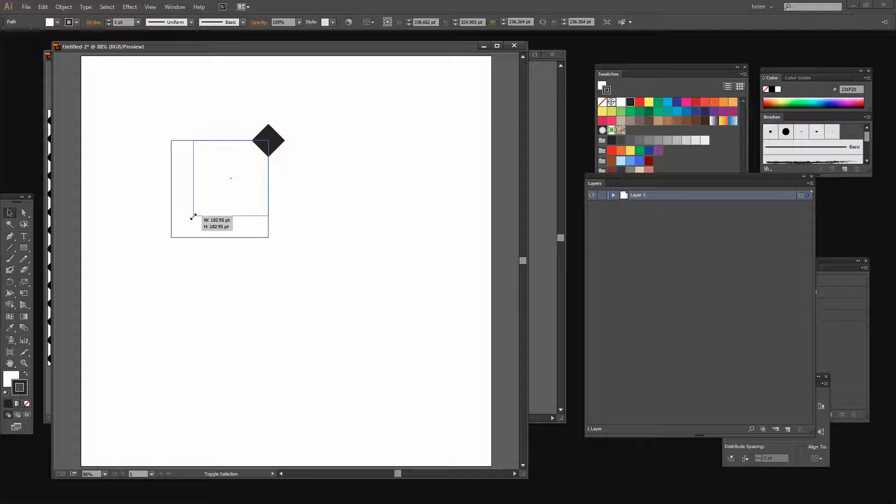
pyautogui.moveTo(193, 216); pyautogui.dragTo(193, 215)
pyautogui.click(308, 253)
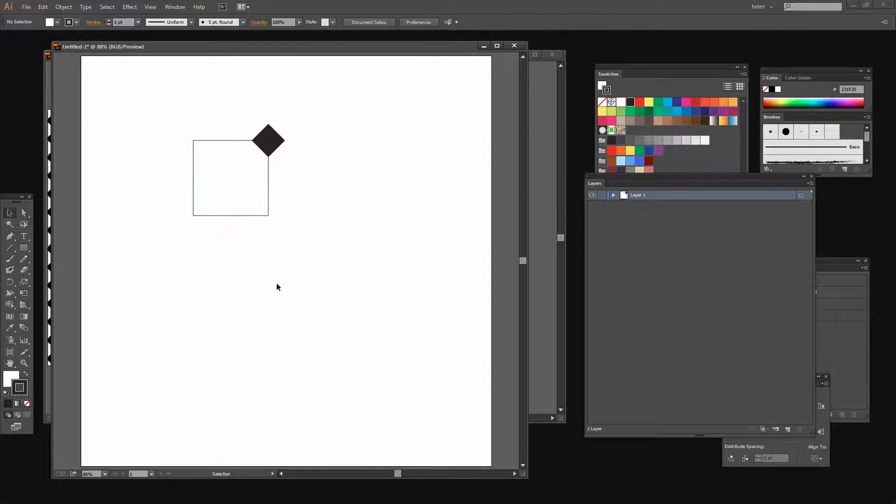
pyautogui.moveTo(193, 115); pyautogui.dragTo(308, 253)
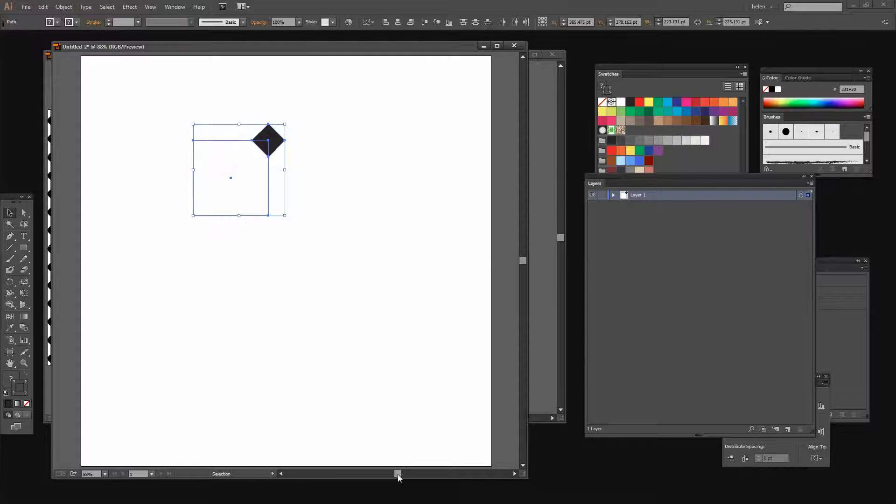
pyautogui.moveTo(399, 475); pyautogui.dragTo(391, 474)
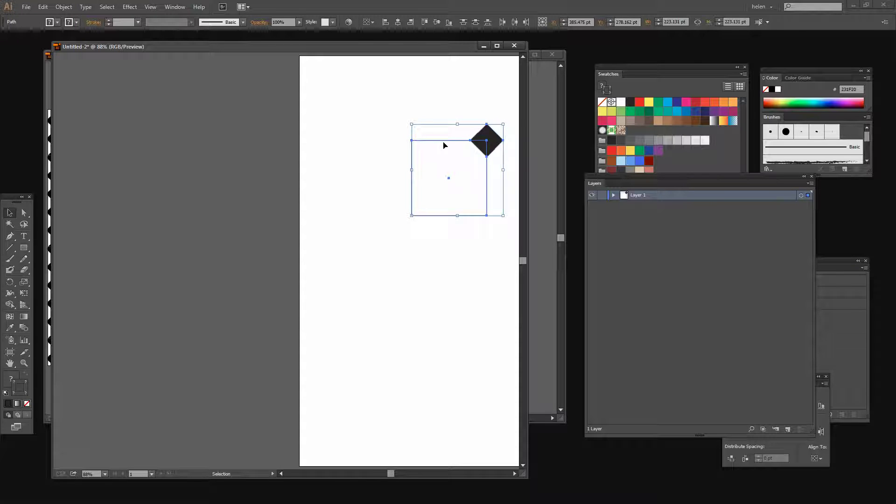
pyautogui.moveTo(464, 142); pyautogui.dragTo(151, 193)
pyautogui.moveTo(391, 475); pyautogui.dragTo(387, 474)
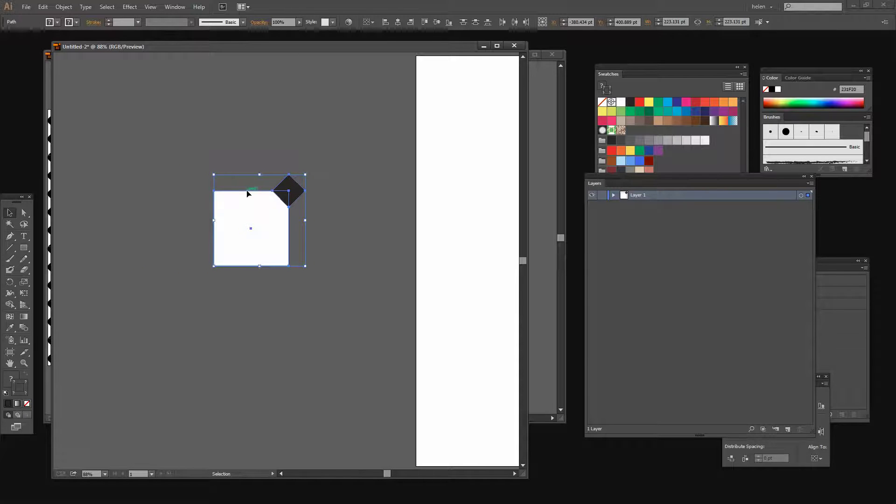
pyautogui.moveTo(247, 193); pyautogui.dragTo(184, 193)
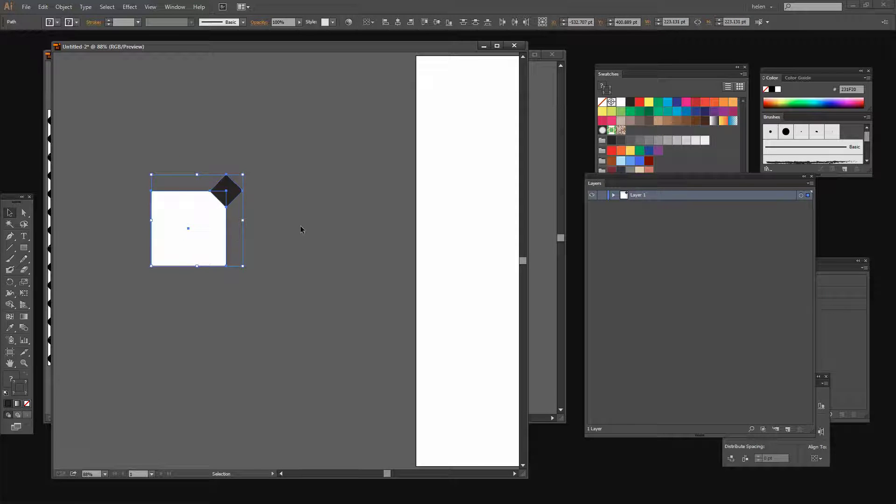
# Step: Give the white square a 2 pt stroke, then select both the square and the diamond
pyautogui.click(196, 260)
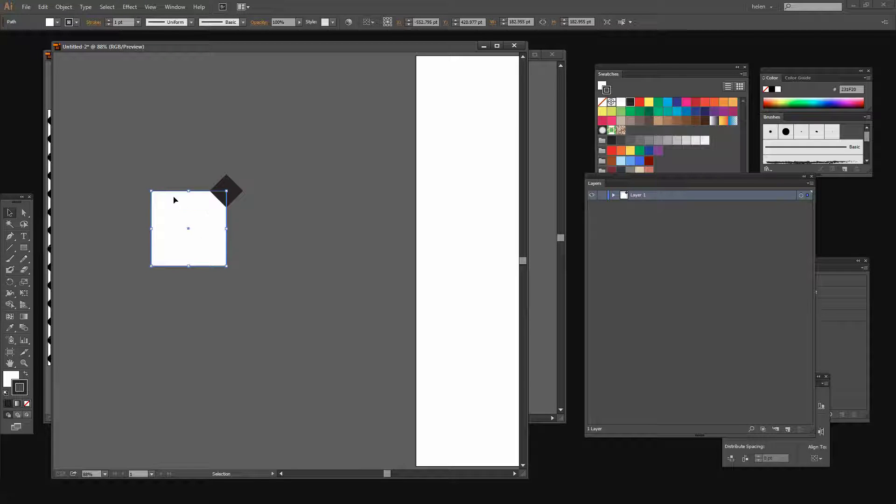
pyautogui.click(109, 20)
pyautogui.click(243, 267)
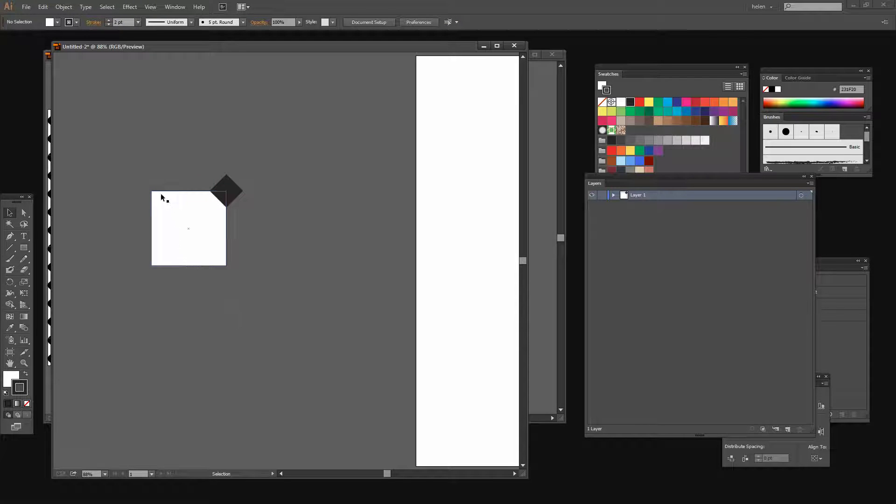
pyautogui.click(189, 248)
pyautogui.click(271, 324)
pyautogui.moveTo(254, 308); pyautogui.dragTo(107, 147)
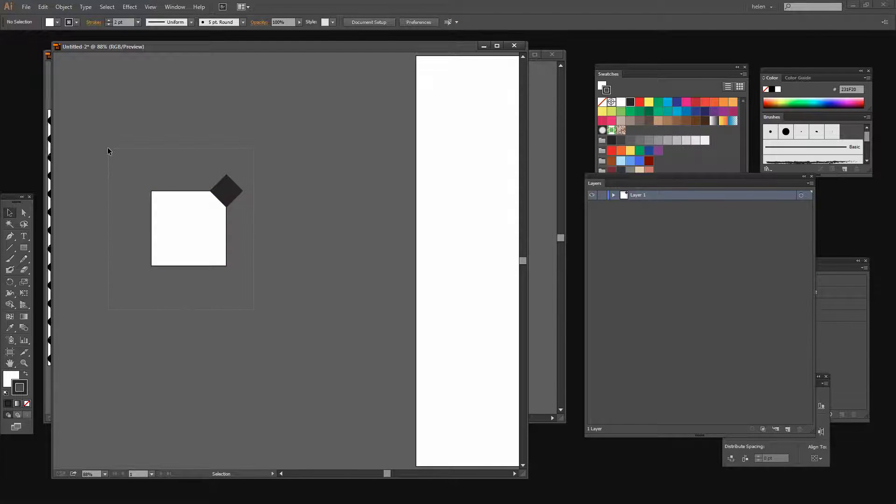
pyautogui.moveTo(107, 150); pyautogui.dragTo(108, 148)
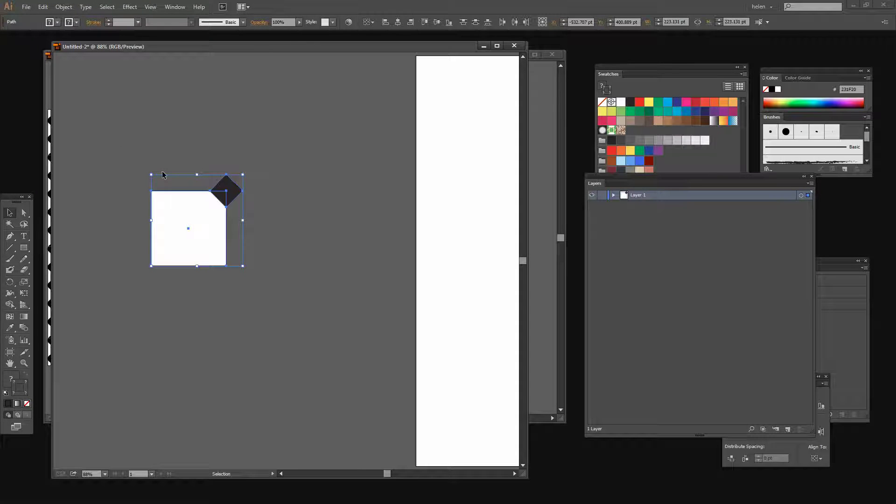
# Step: Make a New Pattern from the square and diamond, with tile width and height linked
pyautogui.click(64, 7)
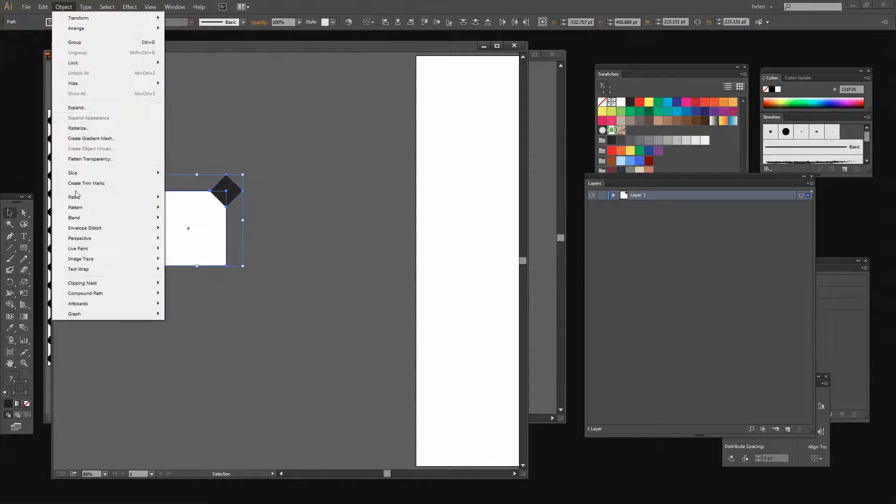
pyautogui.moveTo(91, 207)
pyautogui.click(187, 208)
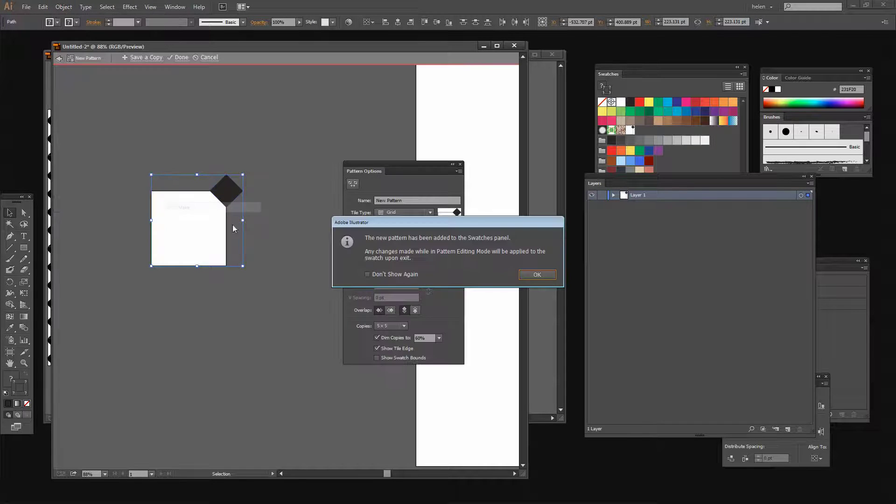
pyautogui.click(536, 274)
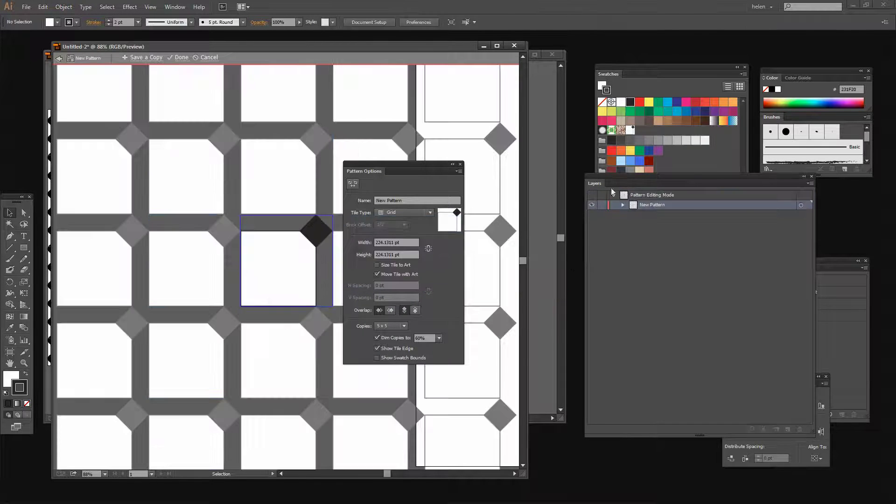
pyautogui.moveTo(400, 170); pyautogui.dragTo(445, 124)
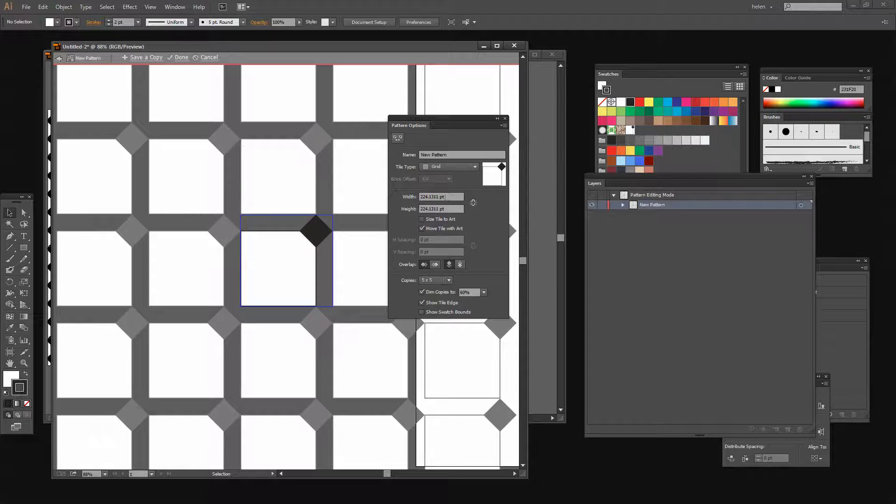
pyautogui.click(473, 204)
# Step: Turn off Dim Copies and set the linked pattern tile size to 184 × 184 pt
pyautogui.click(421, 292)
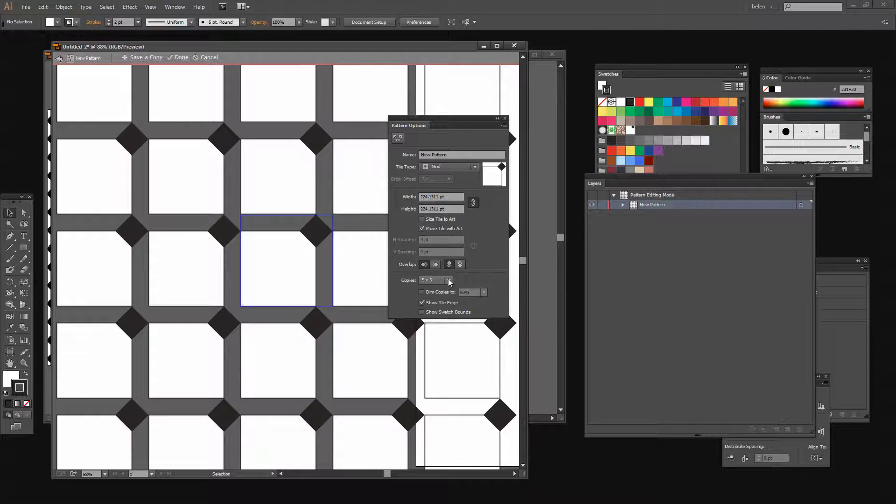
pyautogui.click(440, 197)
pyautogui.press('BackSpace')
pyautogui.press('BackSpace')
pyautogui.press('BackSpace')
pyautogui.press('BackSpace')
pyautogui.press('BackSpace')
pyautogui.press('Return')
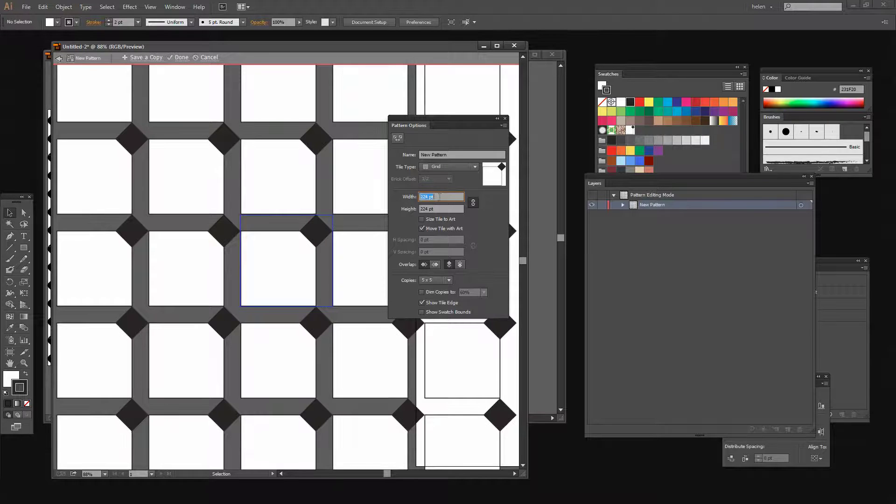
pyautogui.press('Down')
pyautogui.press('Down')
pyautogui.press('Down')
pyautogui.press('Down')
pyautogui.press('Down')
pyautogui.press('Down')
pyautogui.press('Down')
pyautogui.press('Down')
pyautogui.press('Down')
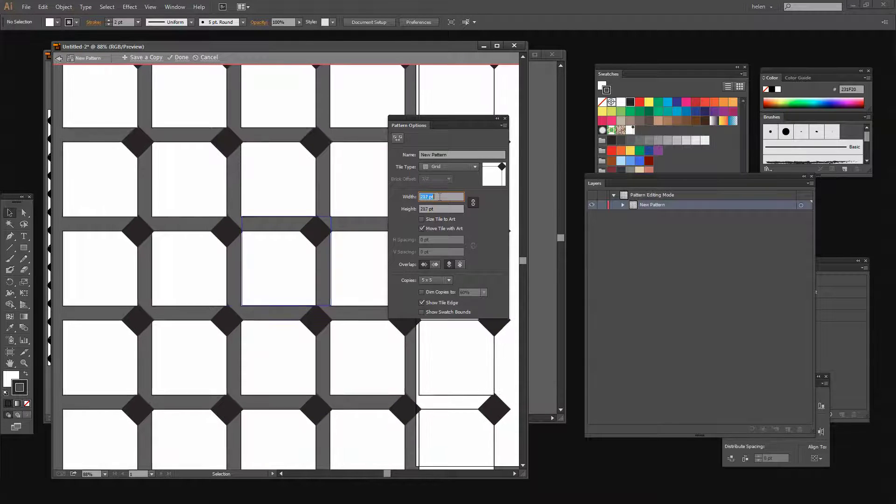
pyautogui.press('Down')
pyautogui.press('Down')
pyautogui.press('Down')
pyautogui.press('Down')
pyautogui.press('Down')
pyautogui.press('Down')
pyautogui.press('Down')
pyautogui.press('Down')
pyautogui.press('Down')
pyautogui.press('Down')
pyautogui.press('Down')
pyautogui.press('Down')
pyautogui.press('Down')
pyautogui.press('Down')
pyautogui.press('Down')
pyautogui.press('Down')
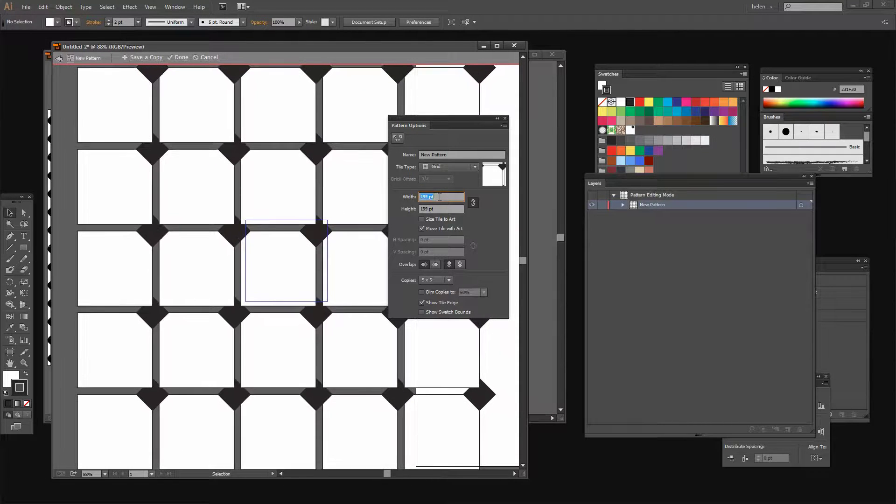
pyautogui.press('Down')
pyautogui.press('Down')
pyautogui.press('Down')
pyautogui.press('Down')
pyautogui.press('Down')
pyautogui.press('Down')
pyautogui.press('Down')
pyautogui.press('Down')
pyautogui.press('Down')
pyautogui.press('Down')
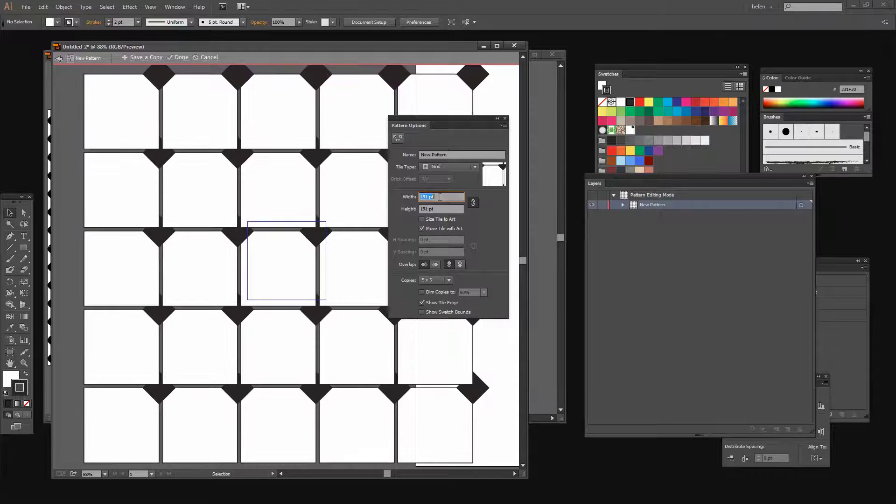
pyautogui.press('Down')
pyautogui.press('Down')
pyautogui.press('Down')
pyautogui.press('Down')
pyautogui.press('Down')
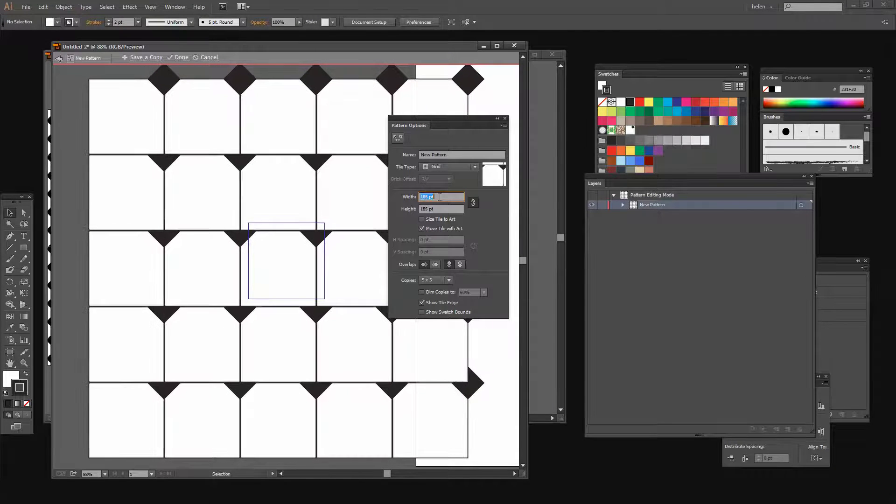
pyautogui.press('Down')
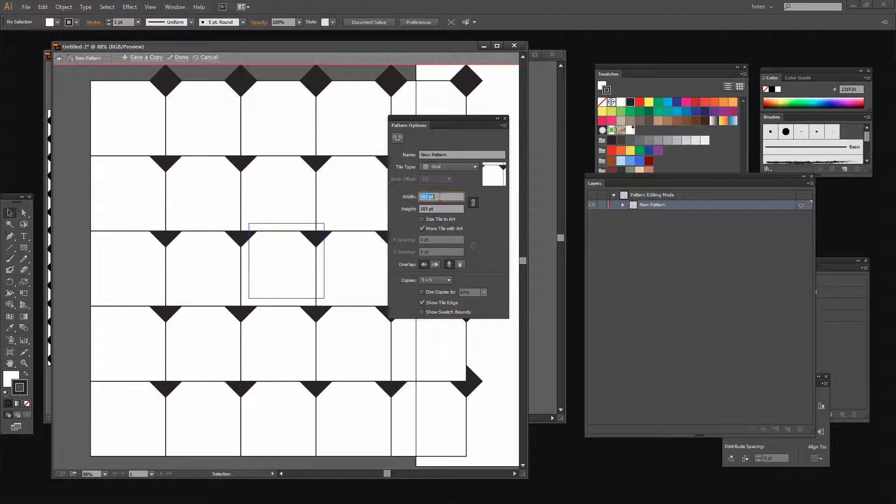
pyautogui.press('Up')
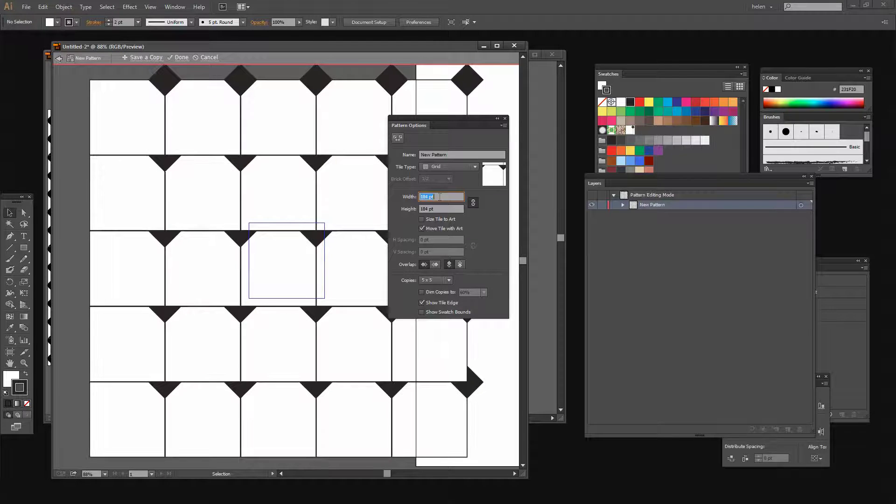
# Step: Set Overlap to Bottom in Front and finish pattern editing with Done
pyautogui.click(460, 265)
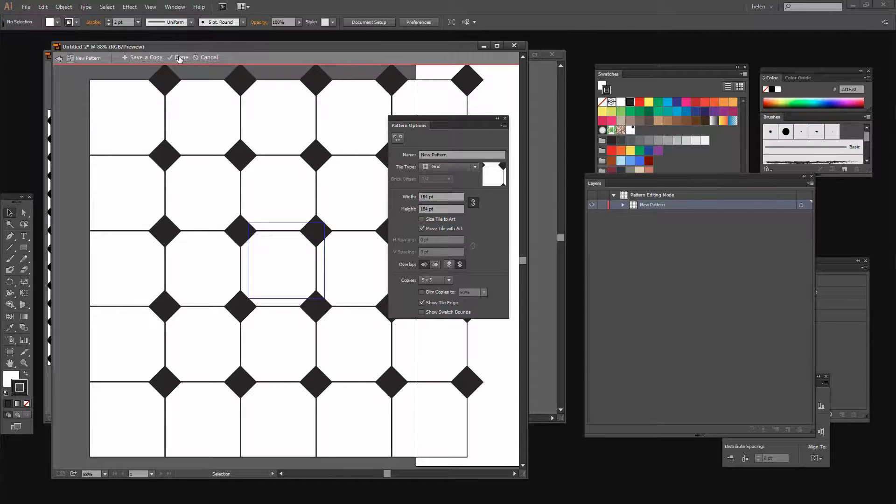
pyautogui.click(179, 58)
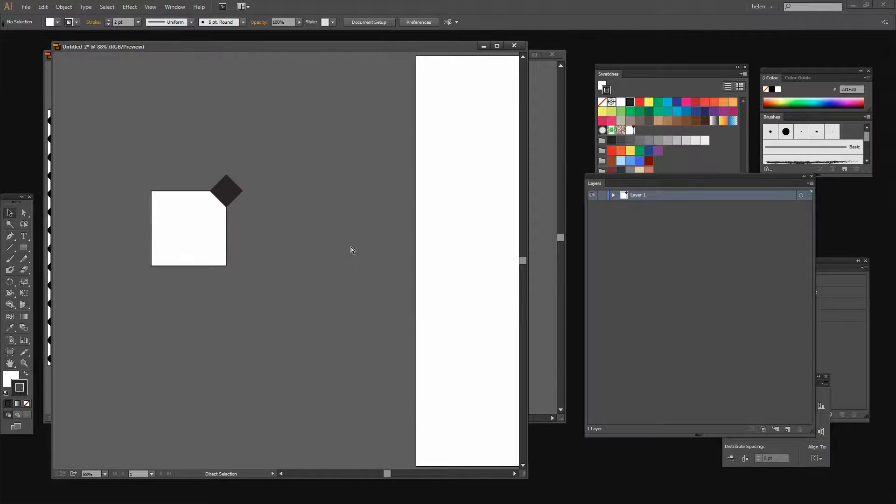
# Step: Fit the artboard, run the 'rectangle artboard size' script, and expand Layer 1's paths
pyautogui.hotkey('ctrl', '0')
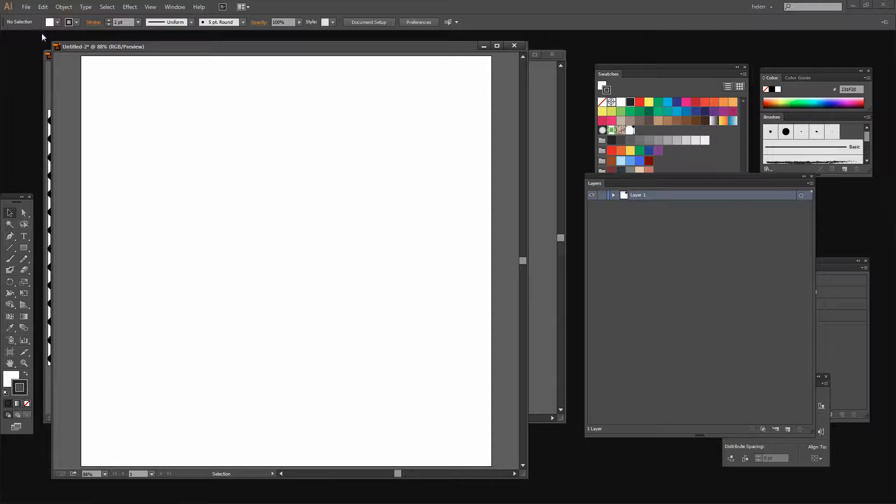
pyautogui.click(26, 7)
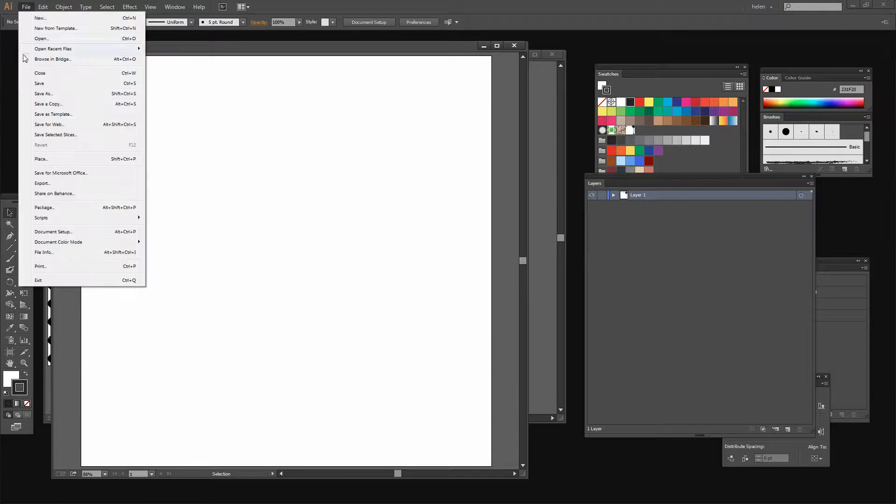
pyautogui.moveTo(43, 222)
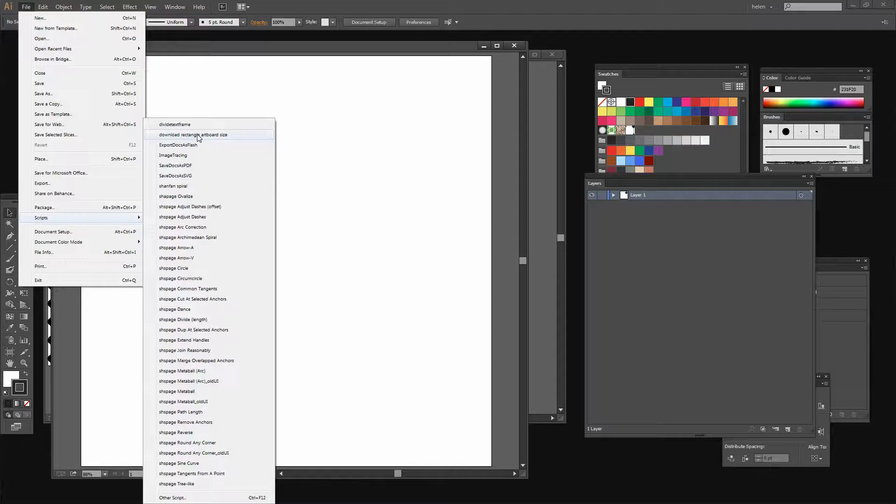
pyautogui.click(196, 134)
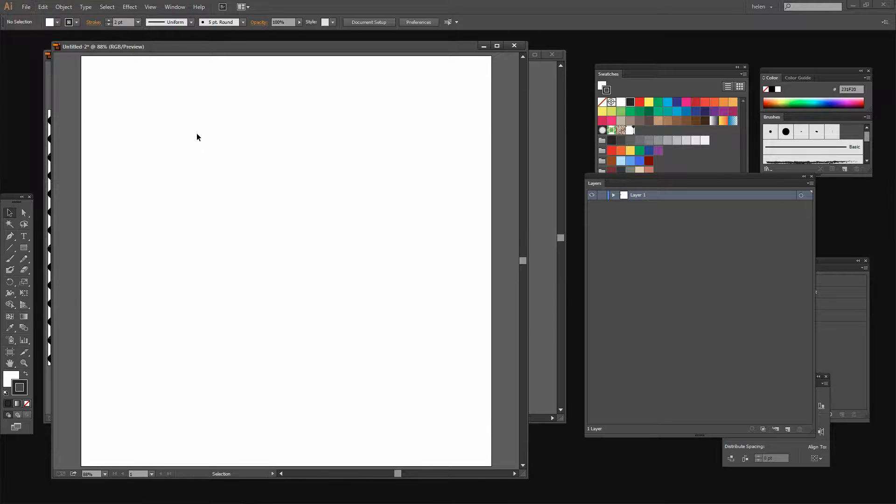
pyautogui.click(614, 195)
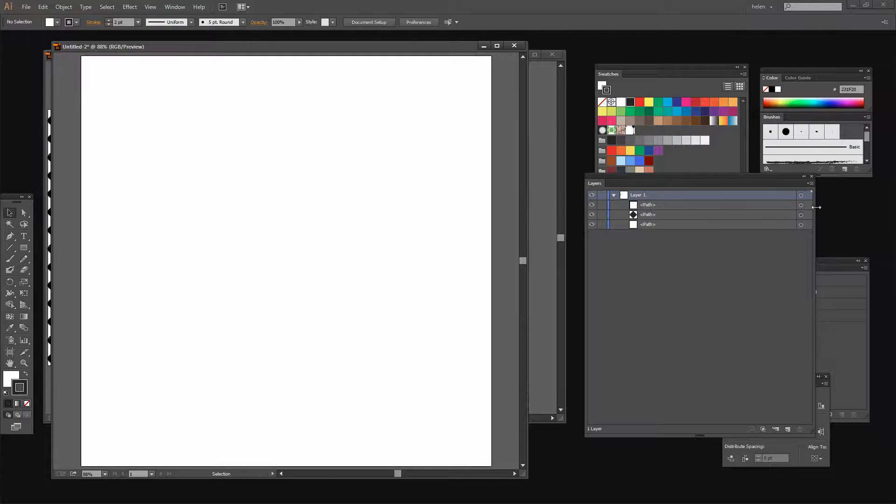
# Step: Fill the top artboard-sized path with the New Pattern swatch
pyautogui.click(802, 205)
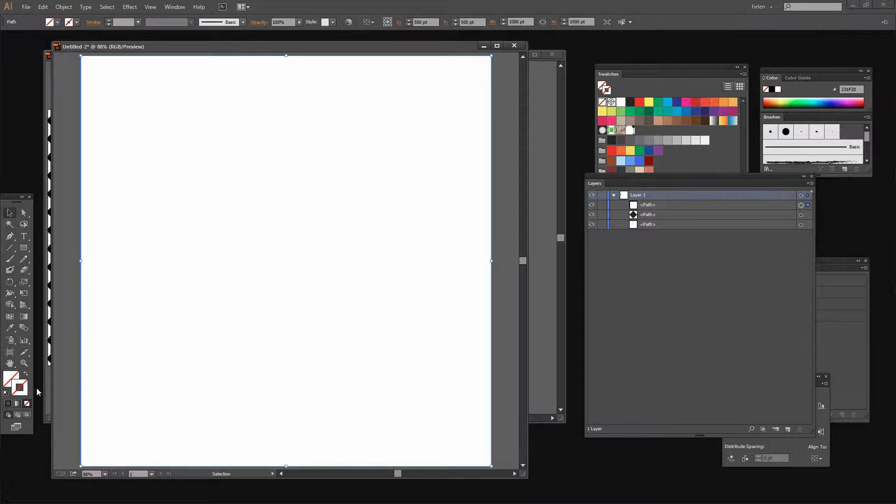
pyautogui.click(10, 379)
pyautogui.click(629, 131)
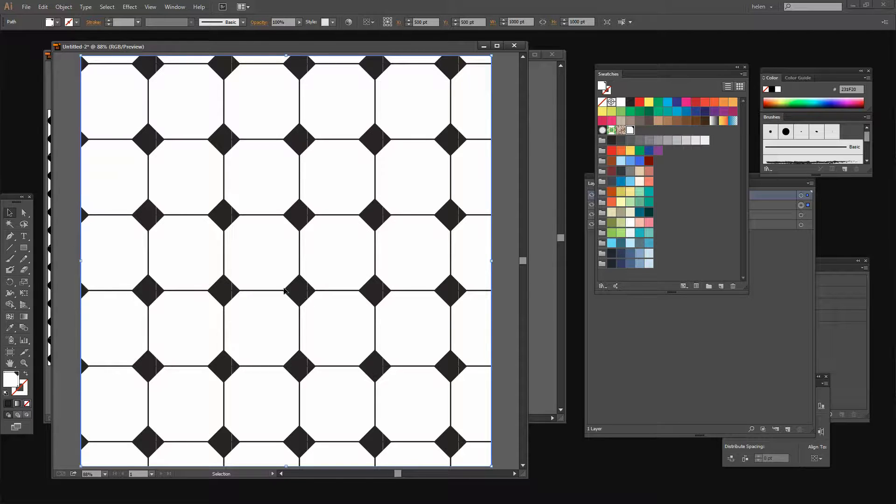
# Step: Zoom into a black diamond tile up to 3200% to check its edges for seams
pyautogui.click(24, 365)
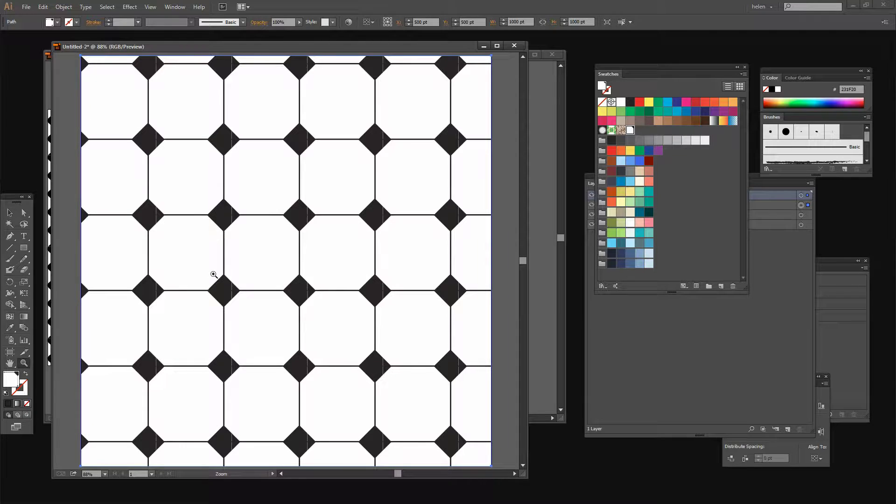
pyautogui.moveTo(214, 274); pyautogui.dragTo(236, 303)
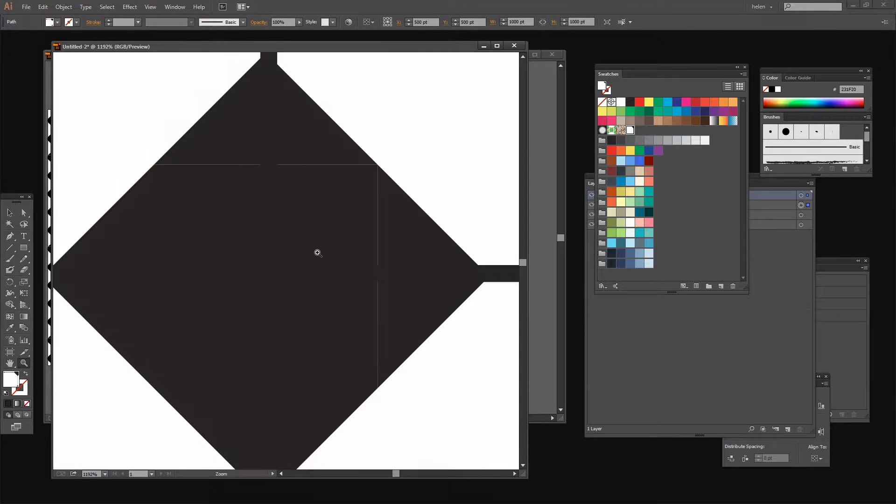
pyautogui.click(320, 280)
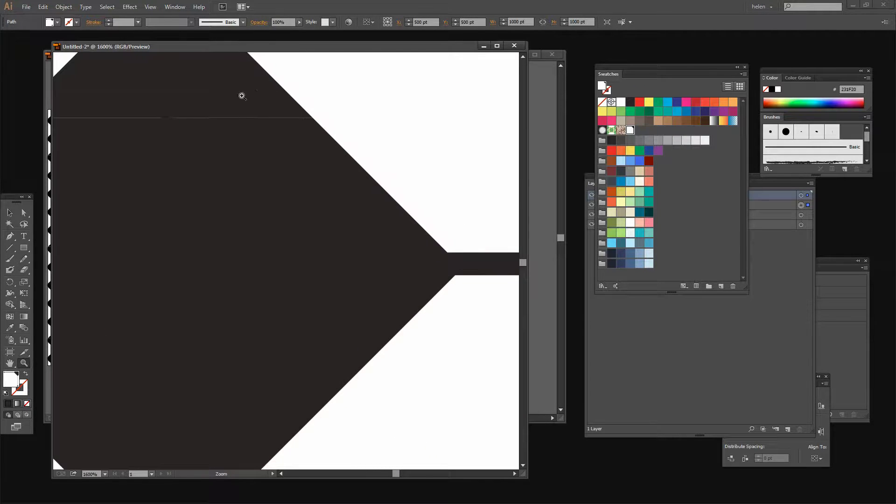
pyautogui.click(254, 143)
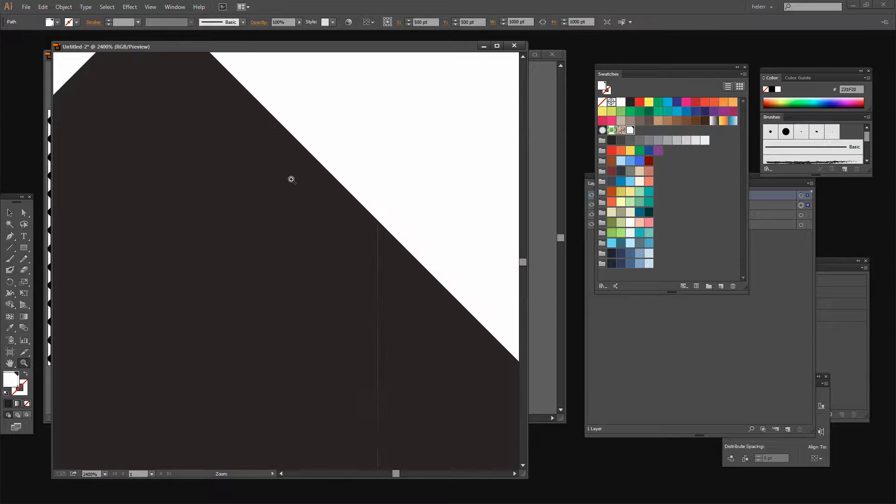
pyautogui.click(375, 375)
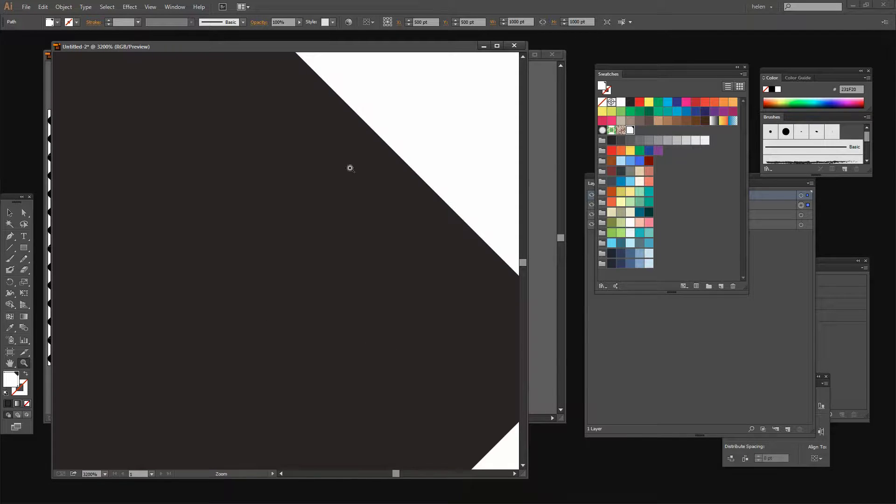
pyautogui.keyDown('alt'); pyautogui.click(269, 314); pyautogui.keyUp('alt')
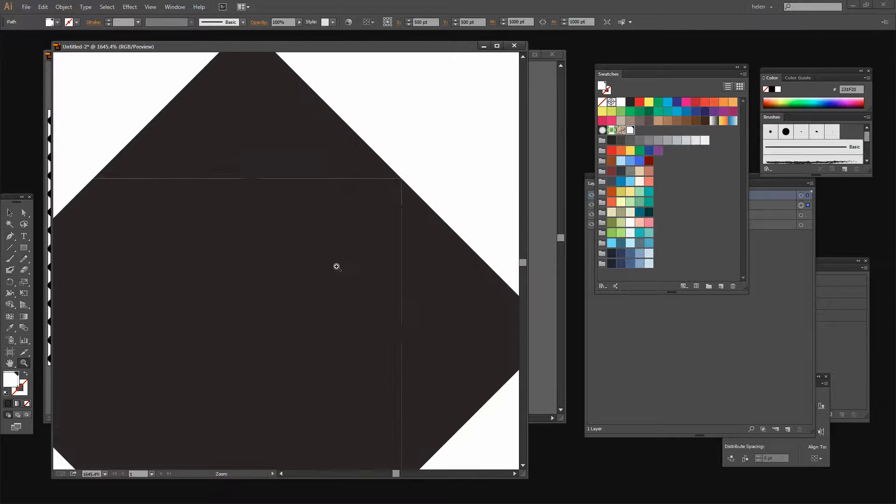
pyautogui.click(328, 261)
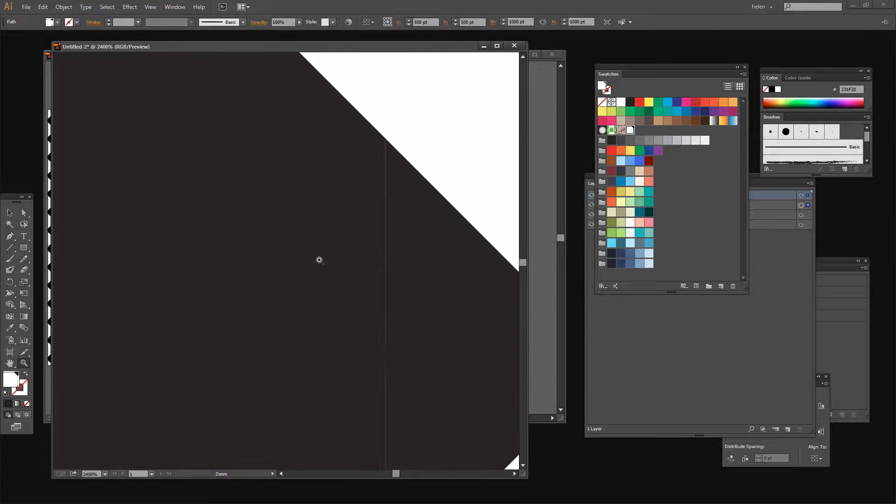
# Step: Zoom back out to about 88% so the whole tiled rectangle fills the window
pyautogui.keyDown('alt'); pyautogui.click(318, 265); pyautogui.keyUp('alt')
pyautogui.keyDown('alt'); pyautogui.click(317, 265); pyautogui.keyUp('alt')
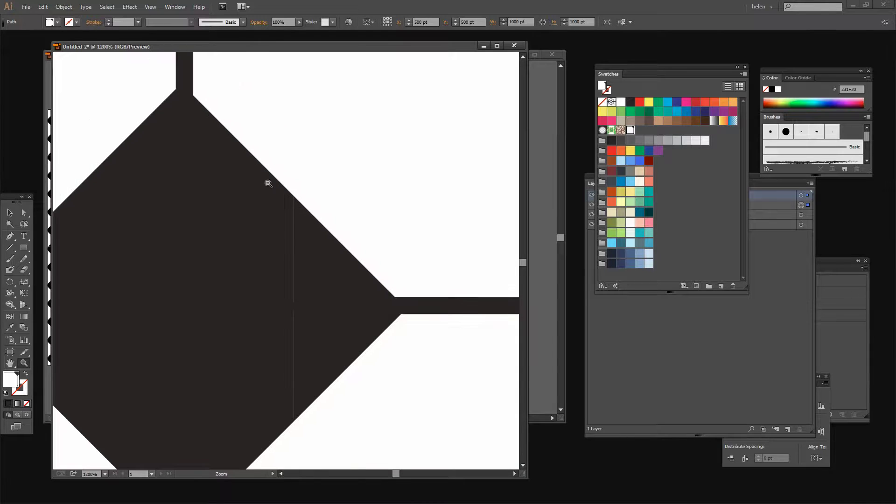
pyautogui.keyDown('alt'); pyautogui.click(259, 264); pyautogui.keyUp('alt')
pyautogui.keyDown('alt'); pyautogui.click(260, 261); pyautogui.keyUp('alt')
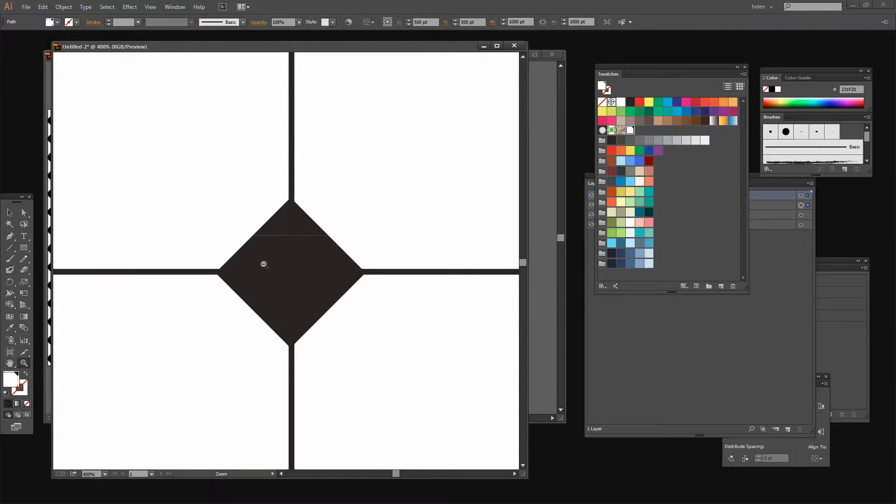
pyautogui.keyDown('alt'); pyautogui.click(264, 264); pyautogui.keyUp('alt')
pyautogui.keyDown('alt'); pyautogui.click(265, 269); pyautogui.keyUp('alt')
pyautogui.keyDown('alt'); pyautogui.click(270, 279); pyautogui.keyUp('alt')
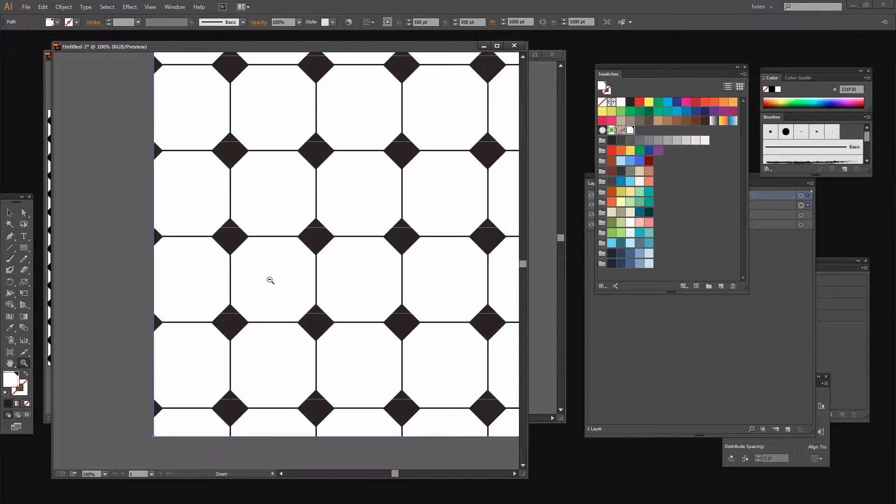
pyautogui.keyDown('alt'); pyautogui.click(288, 272); pyautogui.keyUp('alt')
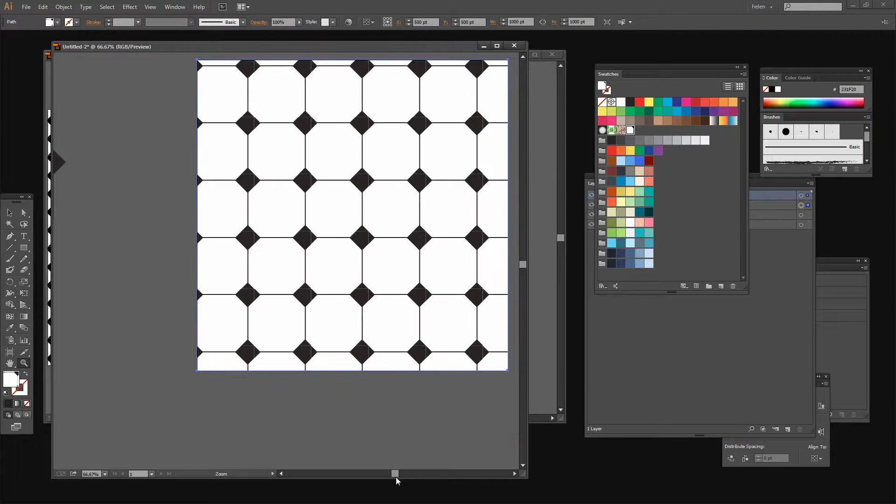
pyautogui.click(423, 316)
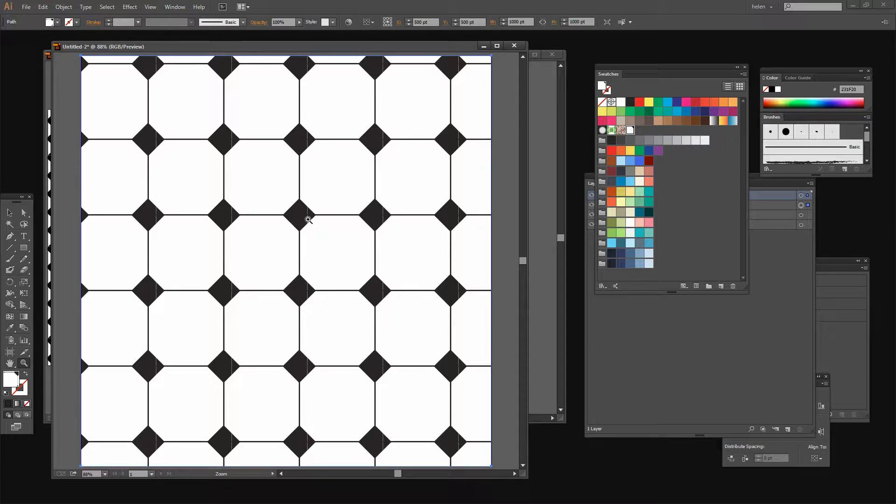
# Step: Open the Scale dialog for the rectangle and uncheck Transform Objects so only the pattern scales
pyautogui.click(801, 253)
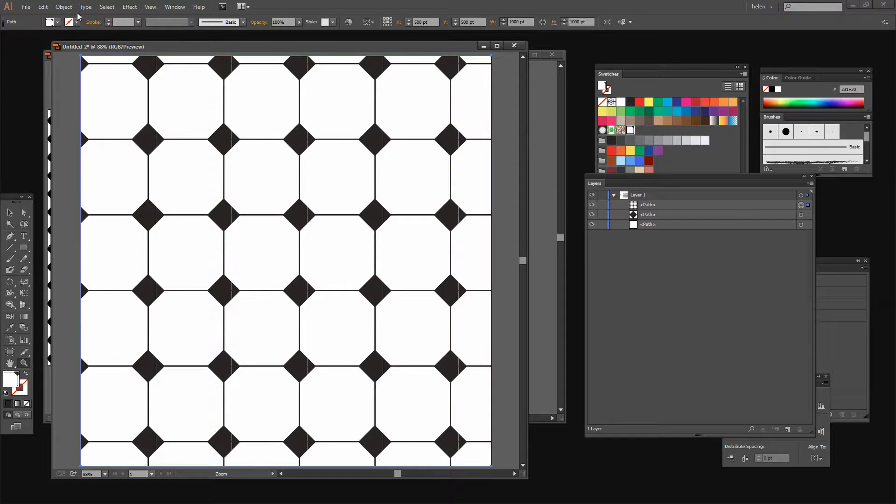
pyautogui.click(64, 7)
pyautogui.click(64, 6)
pyautogui.click(64, 6)
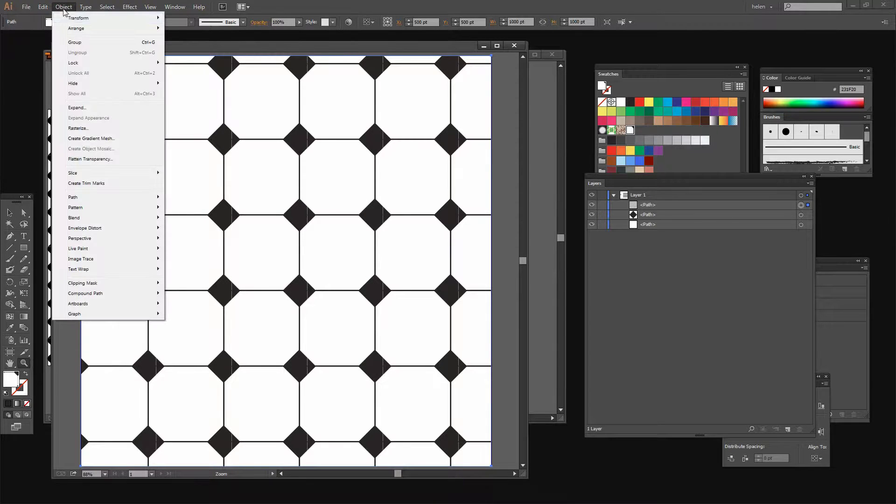
pyautogui.moveTo(70, 18)
pyautogui.click(182, 62)
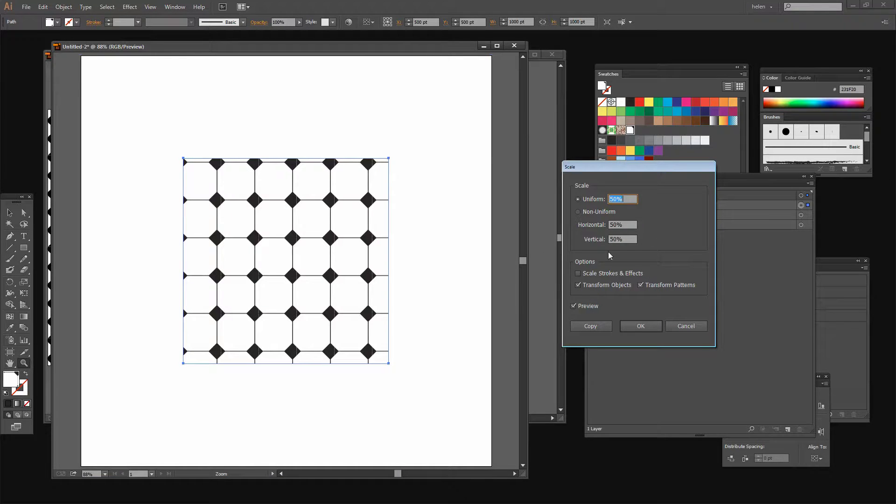
pyautogui.click(578, 285)
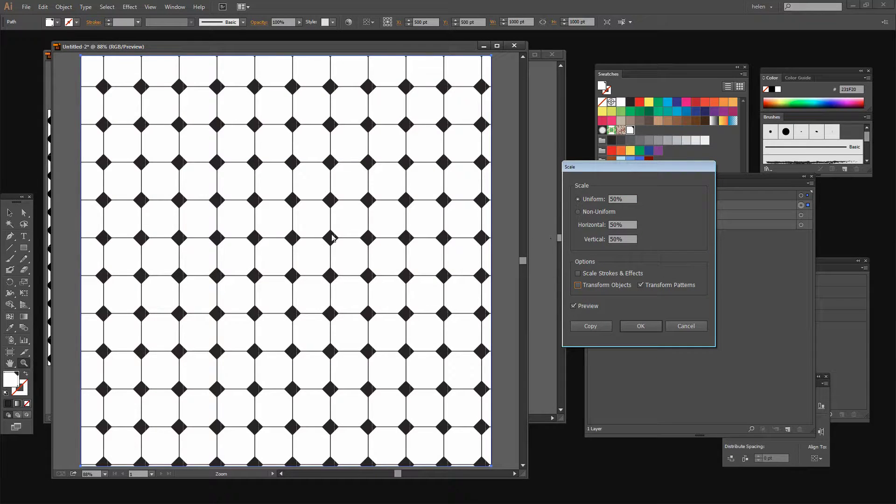
# Step: Set uniform scale to 75%, compare with Preview toggled, and apply
pyautogui.click(616, 199)
pyautogui.hotkey('shift', 'Up')
pyautogui.press('Up')
pyautogui.press('Up')
pyautogui.press('Up')
pyautogui.press('Up')
pyautogui.press('Up')
pyautogui.press('Up')
pyautogui.press('Up')
pyautogui.press('Up')
pyautogui.press('Up')
pyautogui.press('Up')
pyautogui.press('Up')
pyautogui.press('Up')
pyautogui.press('Up')
pyautogui.press('Up')
pyautogui.press('Up')
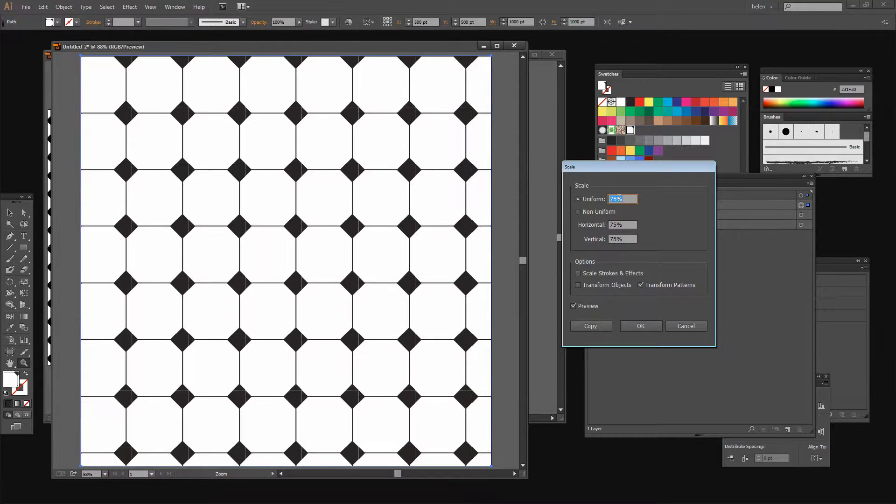
pyautogui.click(573, 308)
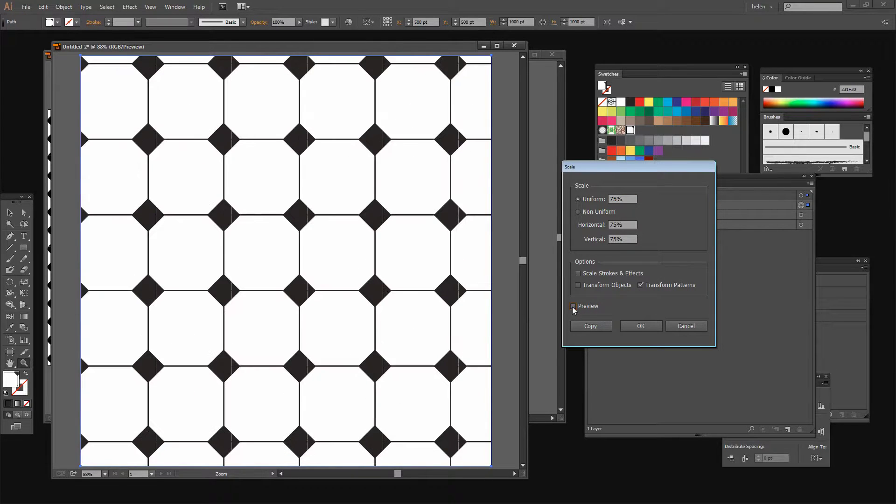
pyautogui.click(573, 307)
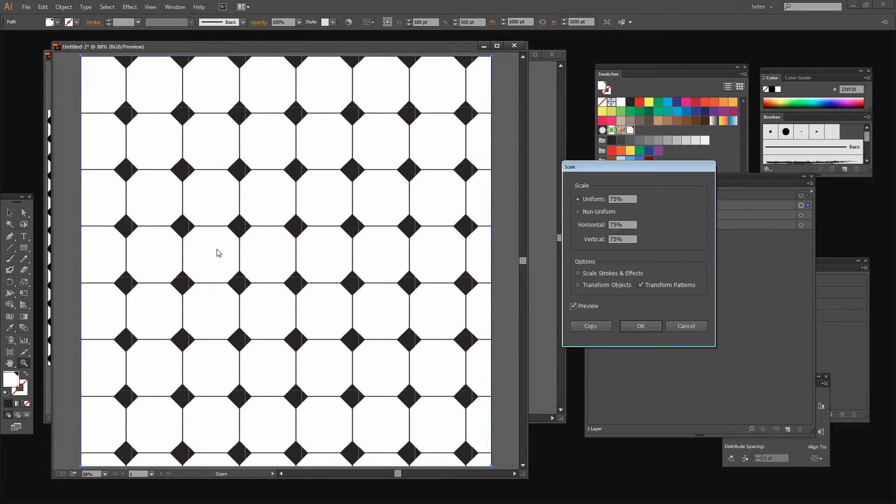
pyautogui.click(641, 328)
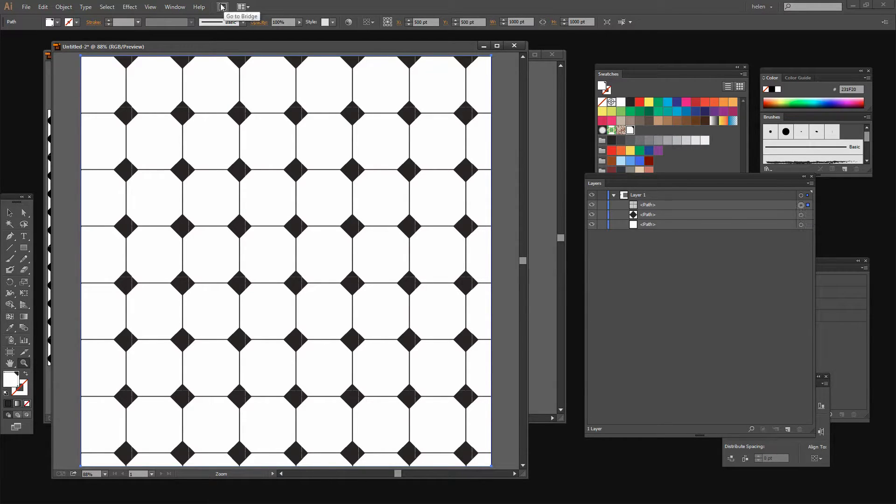
# Step: Open the Move dialog and position it beside the artwork
pyautogui.click(64, 8)
pyautogui.moveTo(73, 18)
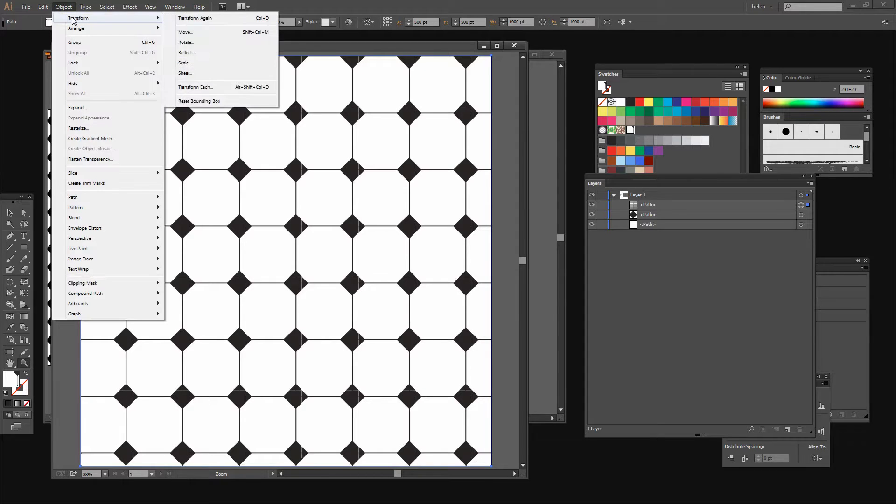
pyautogui.click(184, 33)
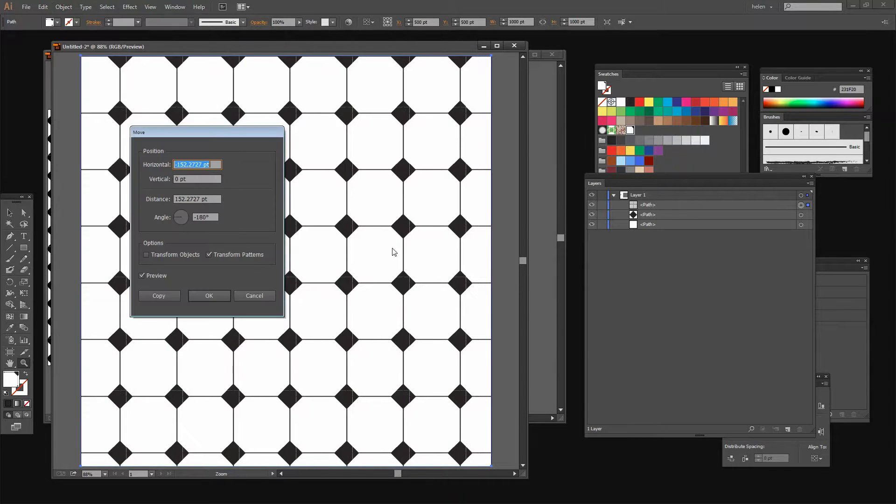
pyautogui.moveTo(184, 132); pyautogui.dragTo(529, 139)
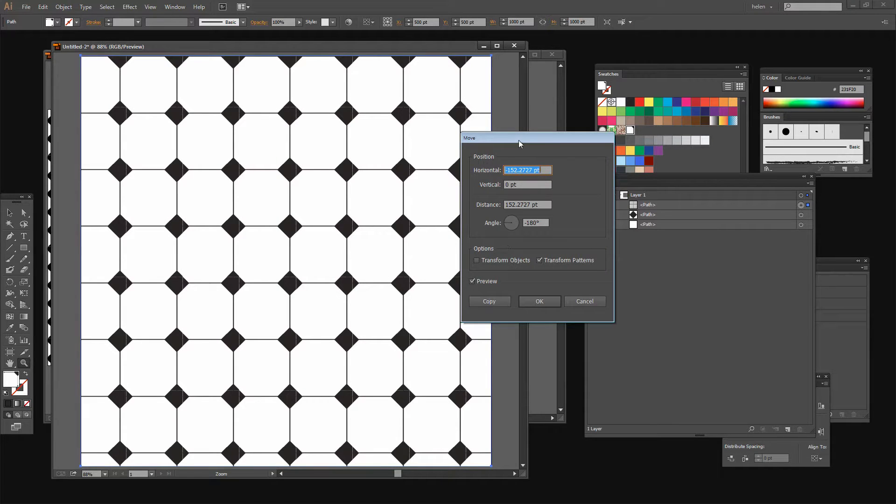
pyautogui.moveTo(519, 140); pyautogui.dragTo(597, 162)
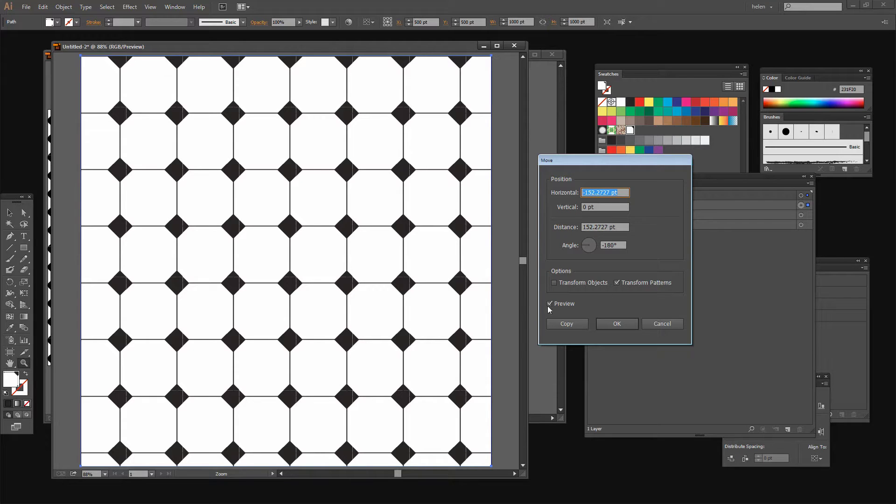
# Step: Set the pattern move to Horizontal -171 pt and Vertical 14 pt
pyautogui.click(597, 192)
pyautogui.hotkey('shift', 'Down')
pyautogui.press('Down')
pyautogui.press('Down')
pyautogui.press('Down')
pyautogui.press('Down')
pyautogui.press('Down')
pyautogui.press('Up')
pyautogui.press('Up')
pyautogui.press('Up')
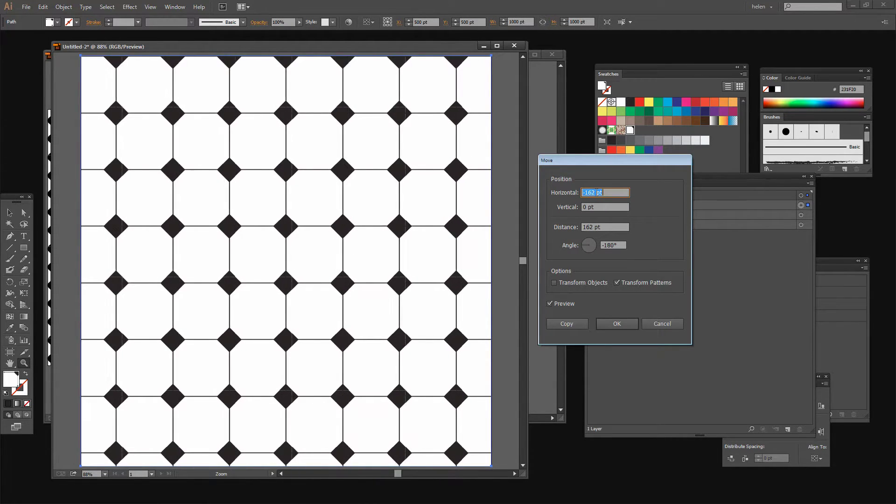
pyautogui.click(590, 206)
pyautogui.press('Up')
pyautogui.press('Up')
pyautogui.press('Up')
pyautogui.press('Up')
pyautogui.press('Up')
pyautogui.press('Up')
pyautogui.press('Up')
pyautogui.press('Up')
pyautogui.press('Up')
pyautogui.press('Up')
pyautogui.press('Up')
pyautogui.press('Up')
pyautogui.press('Up')
pyautogui.press('Up')
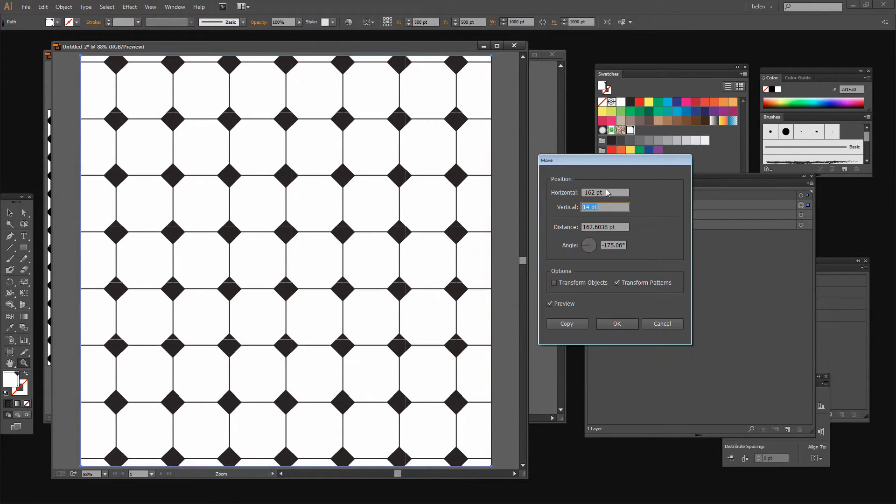
pyautogui.doubleClick(595, 192)
pyautogui.press('Down')
pyautogui.press('Down')
pyautogui.press('Down')
pyautogui.press('Down')
pyautogui.press('Down')
pyautogui.press('Down')
pyautogui.press('Down')
pyautogui.press('Down')
pyautogui.press('Down')
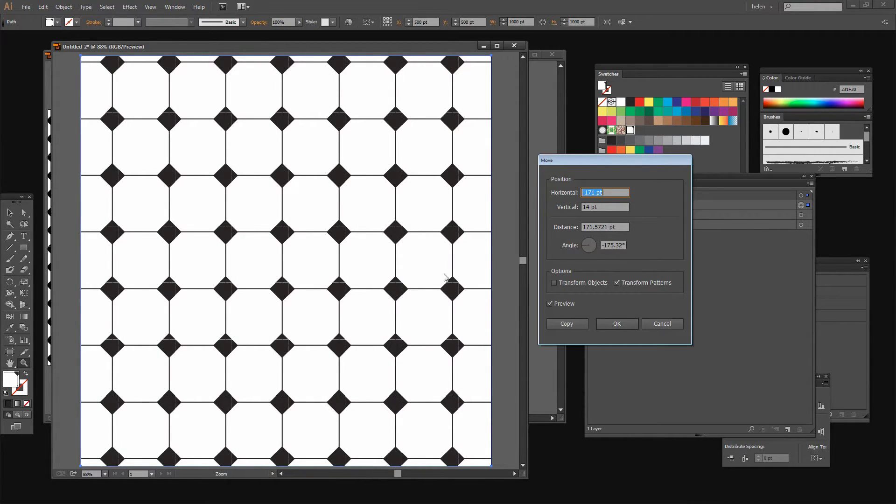
pyautogui.click(615, 324)
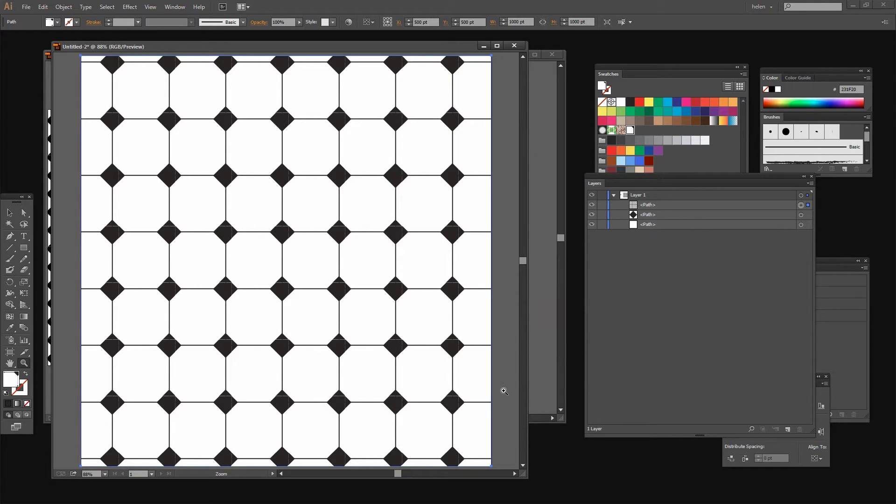